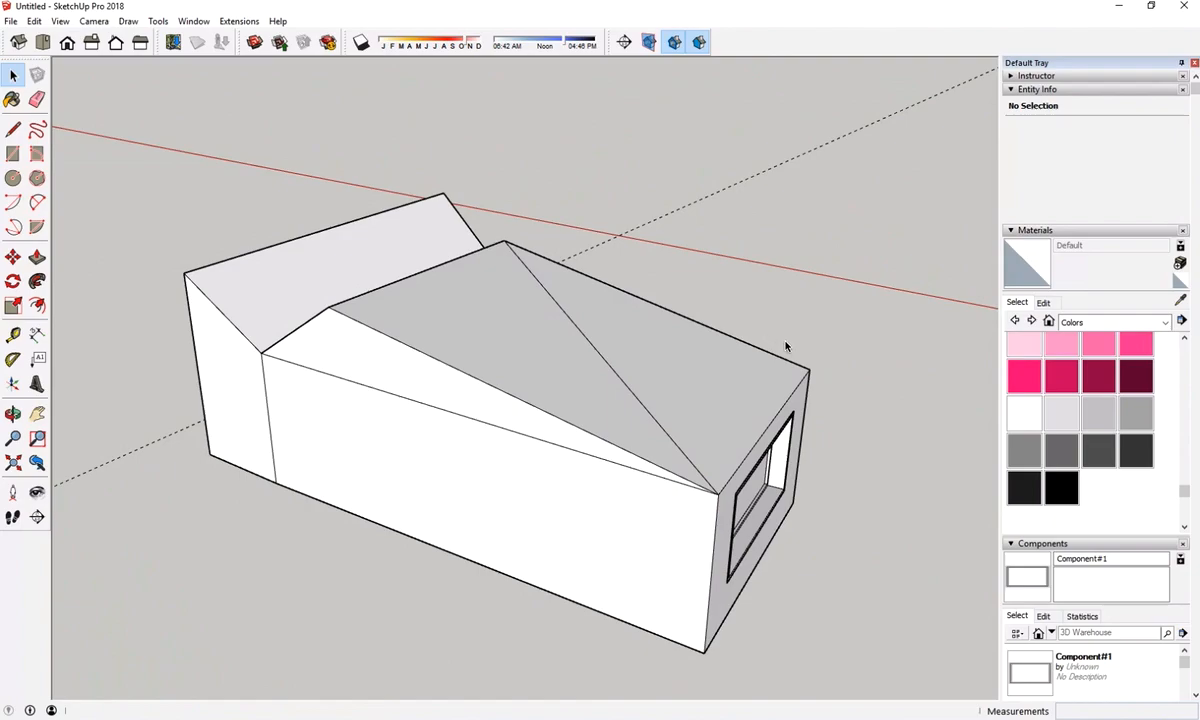
# Try to move the triangular sloped roof face together with its edges along the green axis
pyautogui.moveTo(785, 346); pyautogui.dragTo(576, 473, button='middle')
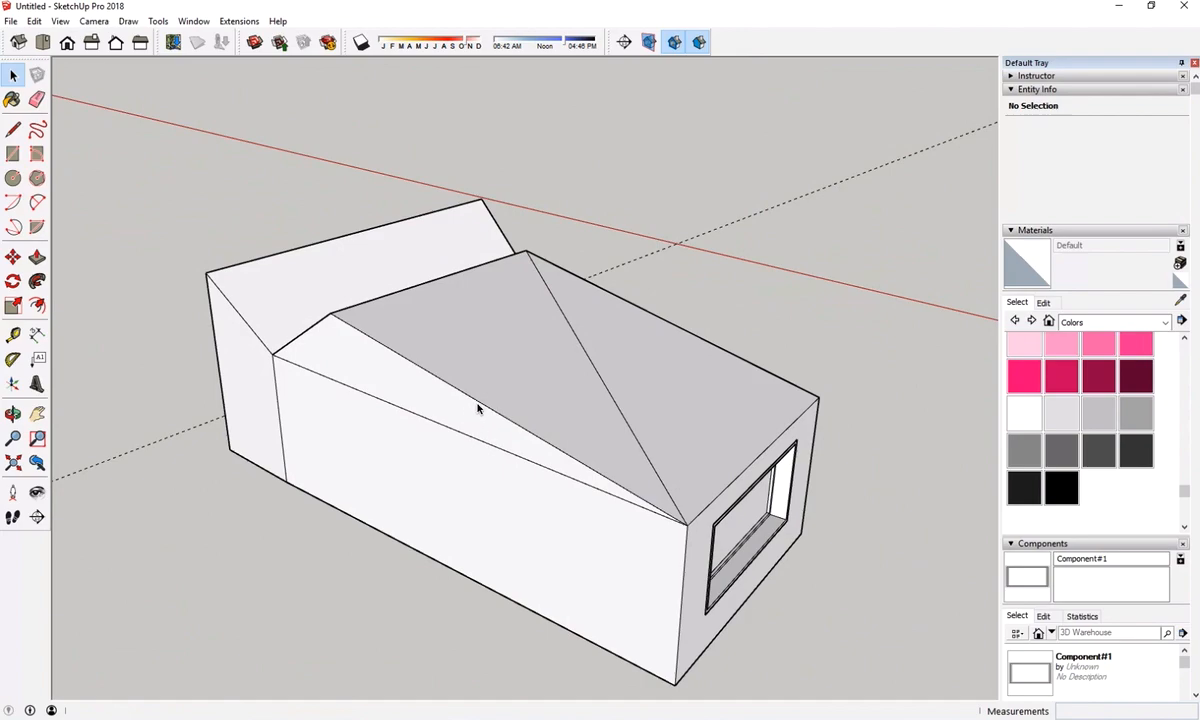
pyautogui.click(434, 398)
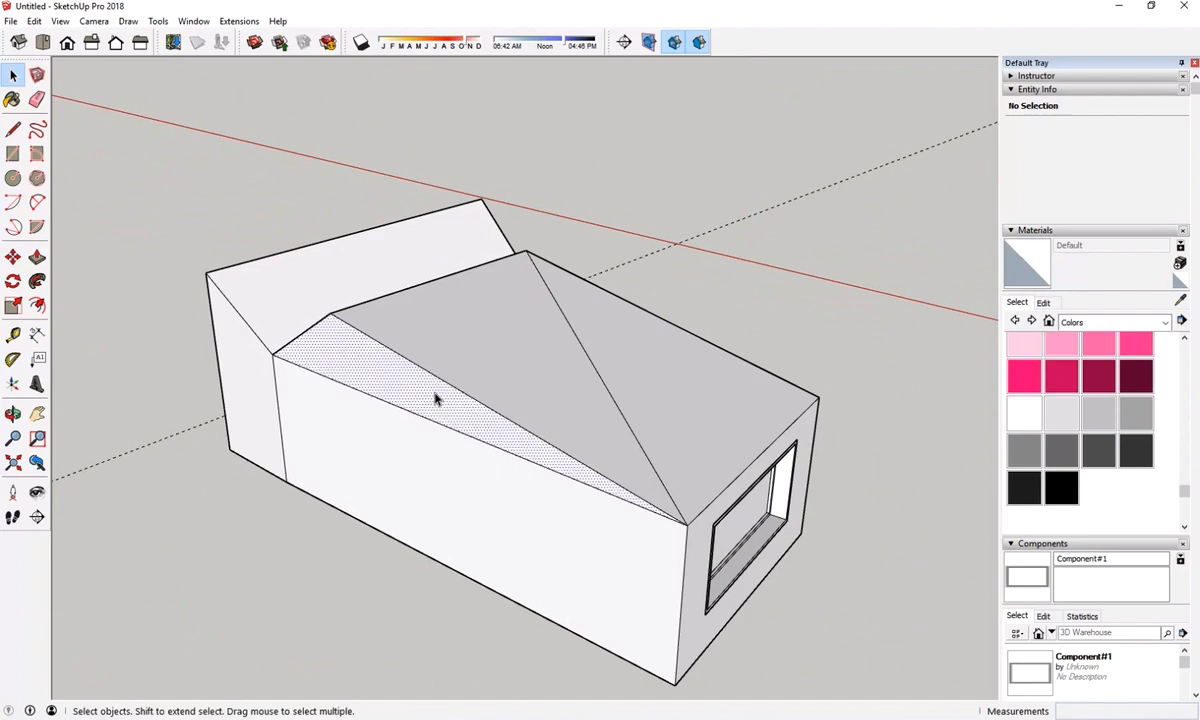
pyautogui.doubleClick(434, 398)
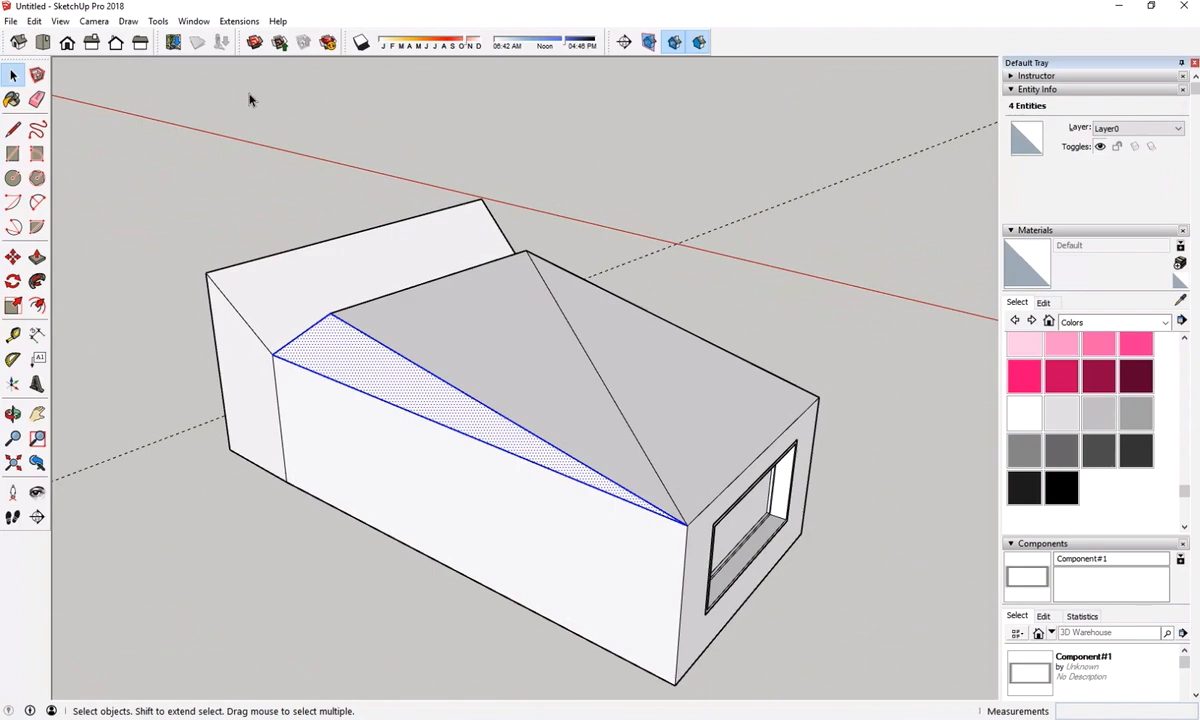
pyautogui.click(12, 257)
pyautogui.click(276, 517)
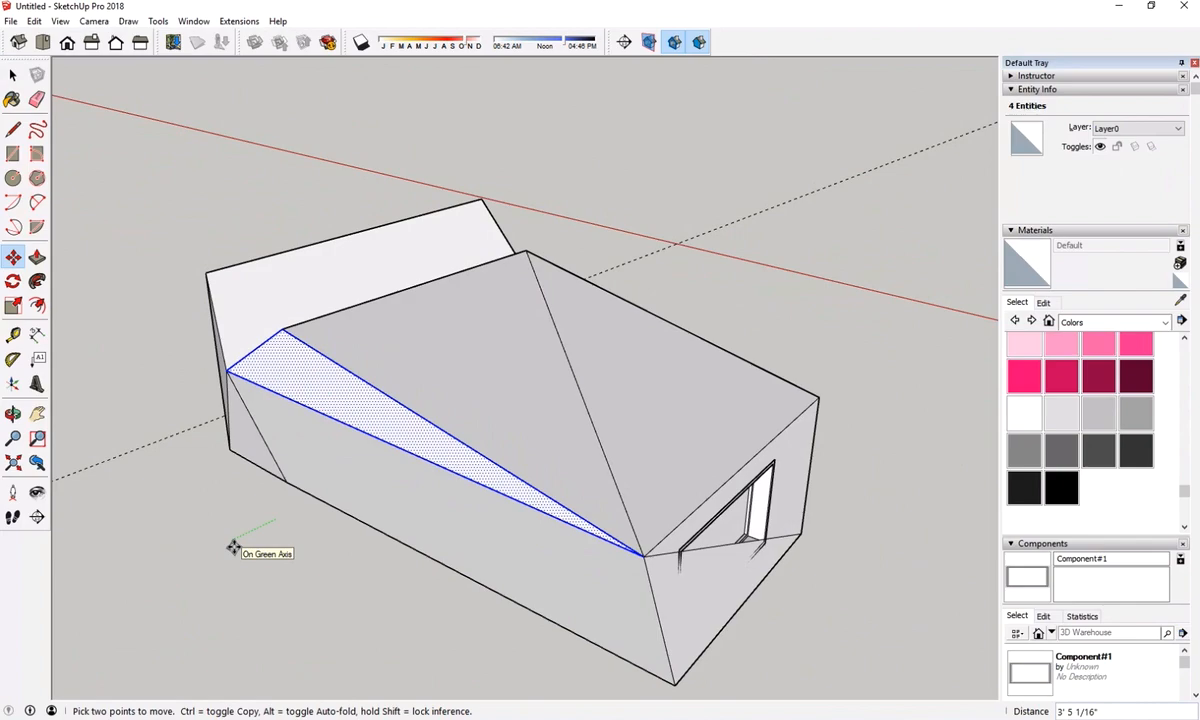
pyautogui.press('Escape')
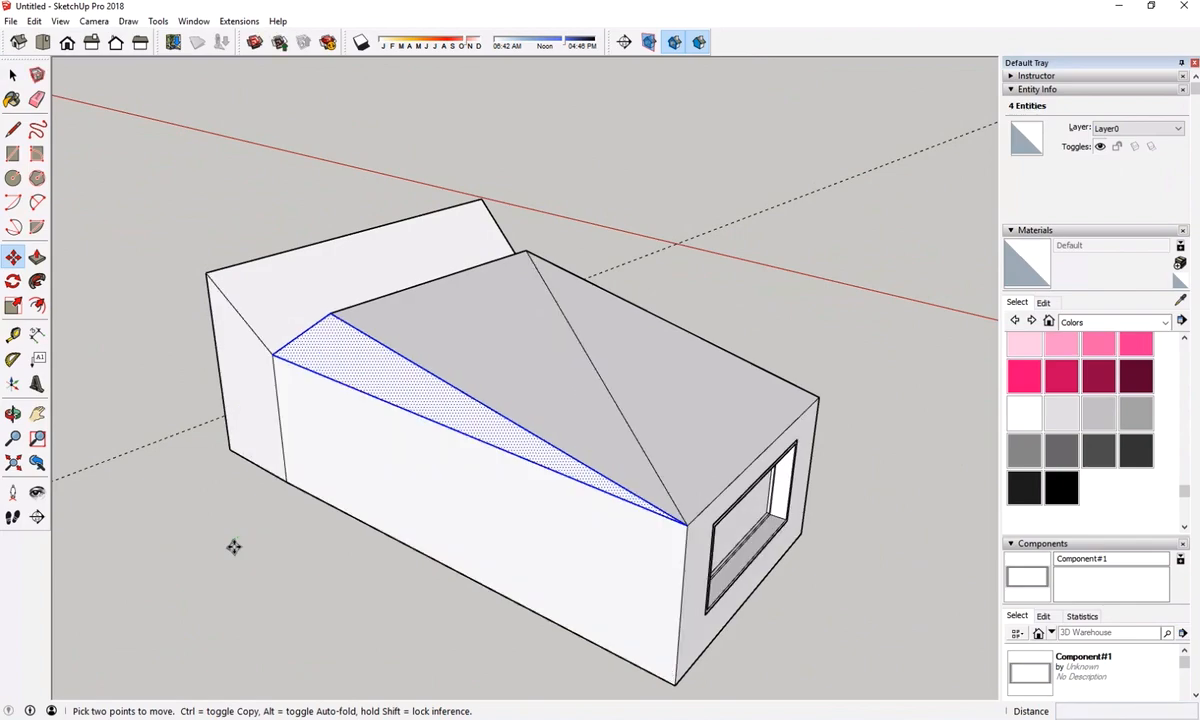
pyautogui.press('space')
pyautogui.click(322, 536)
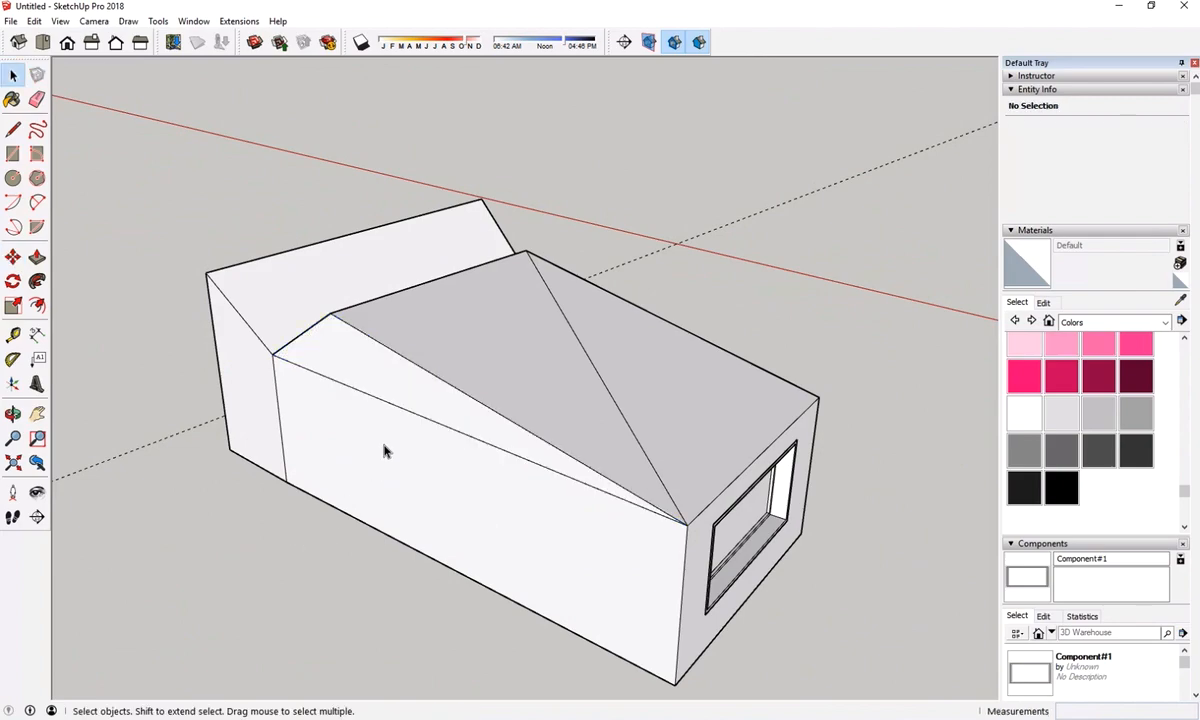
# Select the main roof face with all its connected faces, and add the two remaining sloped triangular roof faces
pyautogui.click(457, 355)
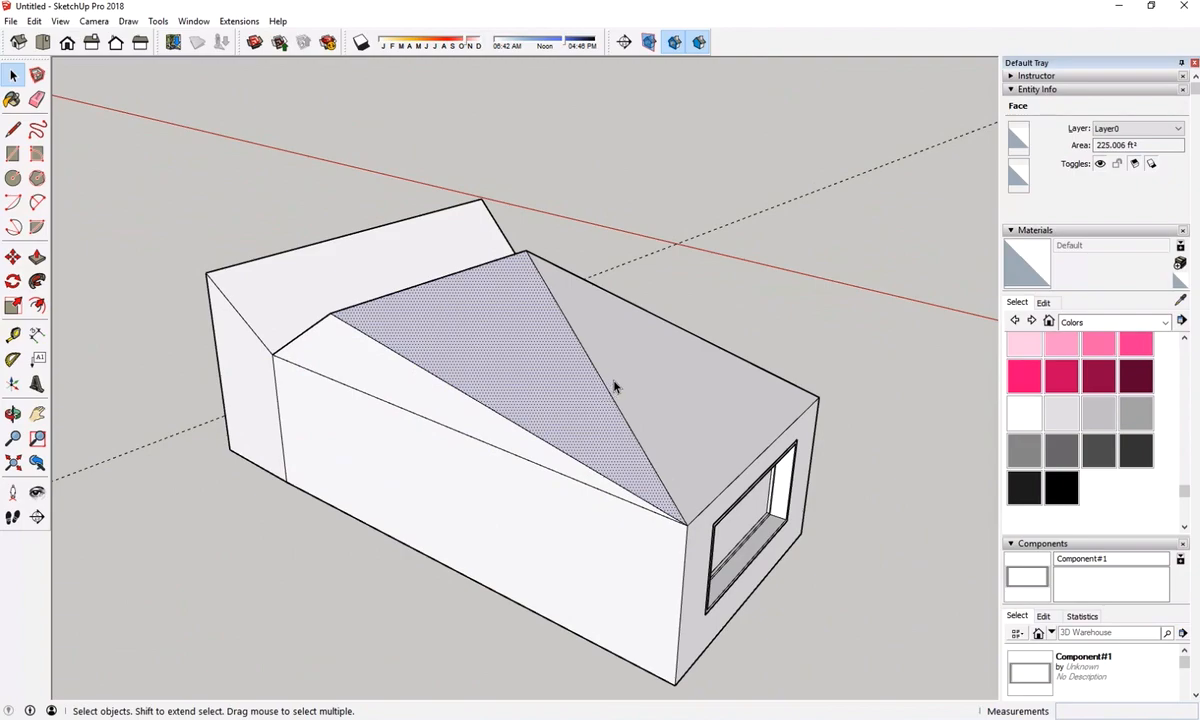
pyautogui.moveTo(662, 345); pyautogui.dragTo(533, 347, button='middle')
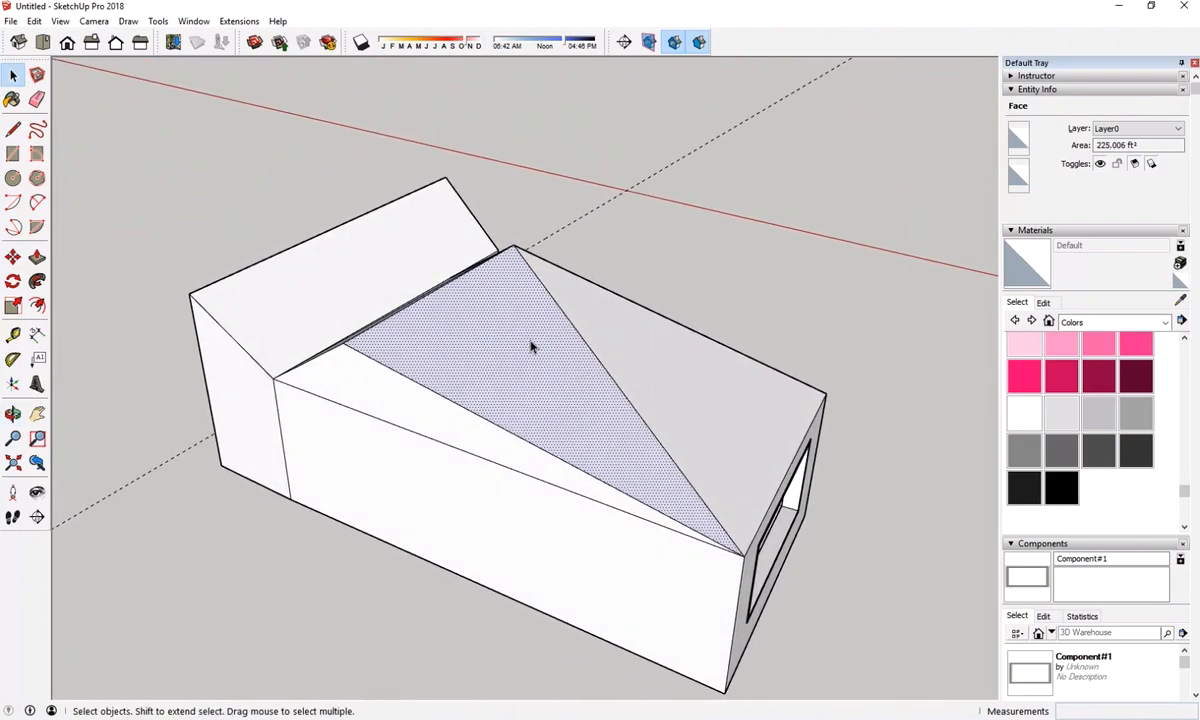
pyautogui.rightClick(531, 346)
pyautogui.moveTo(590, 408)
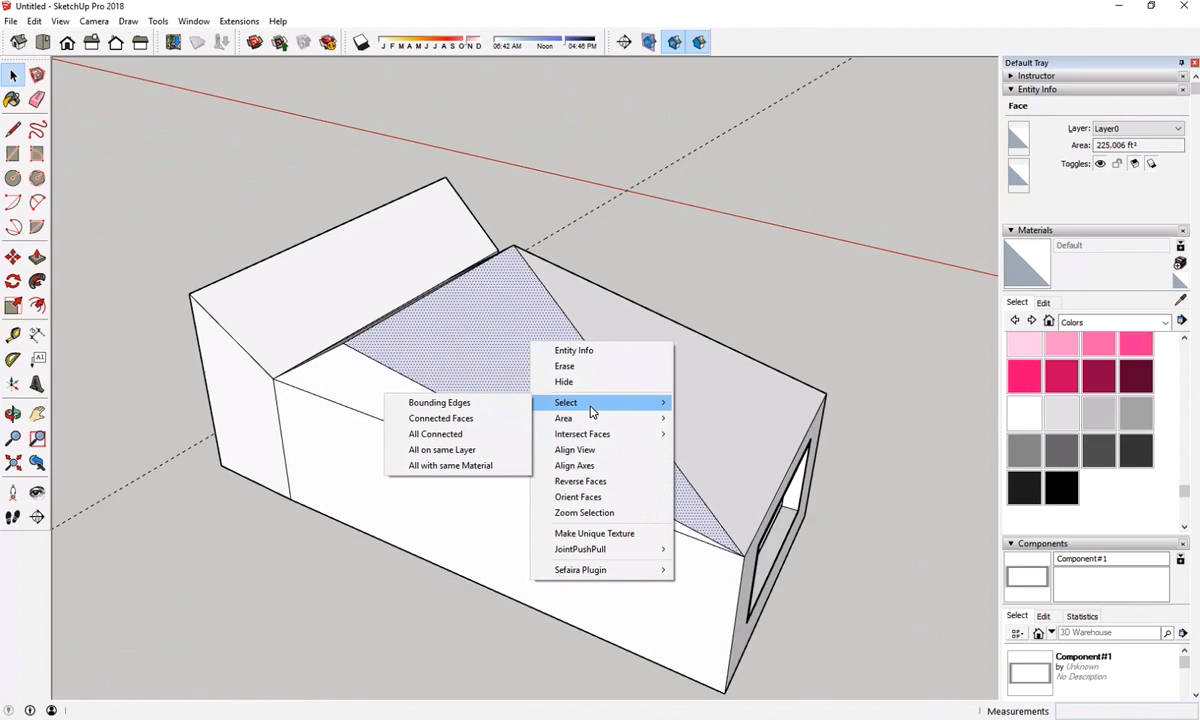
pyautogui.click(493, 421)
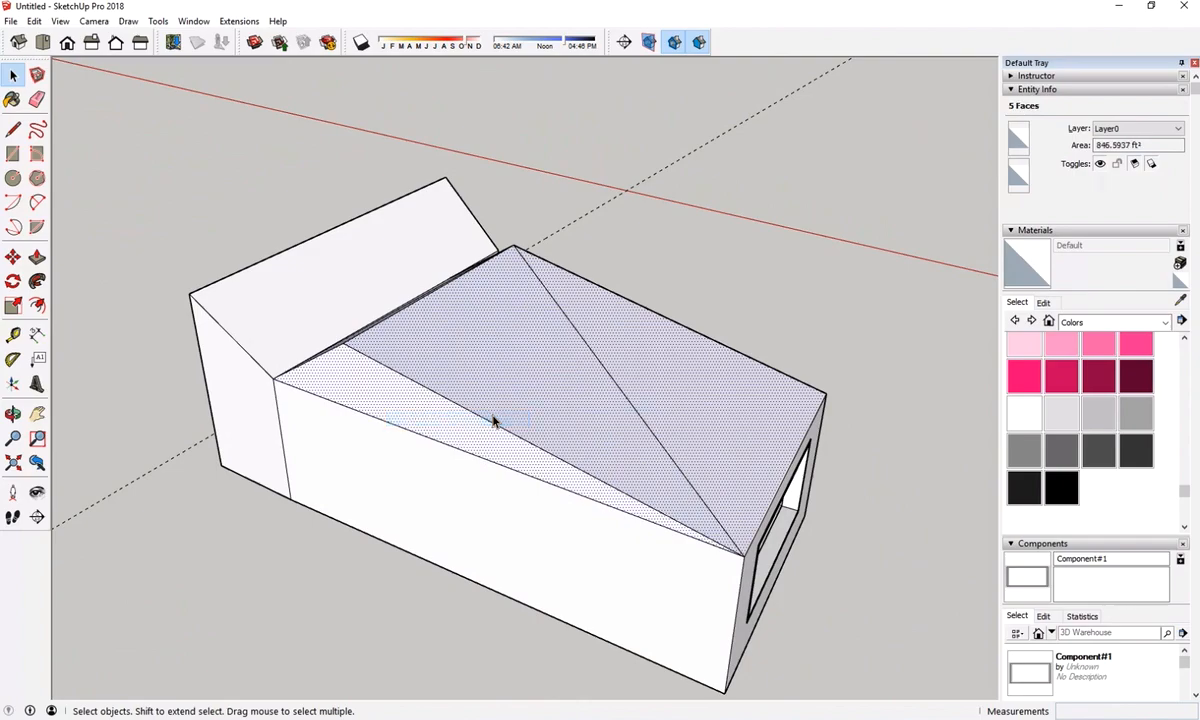
pyautogui.moveTo(330, 402); pyautogui.dragTo(705, 338, button='middle')
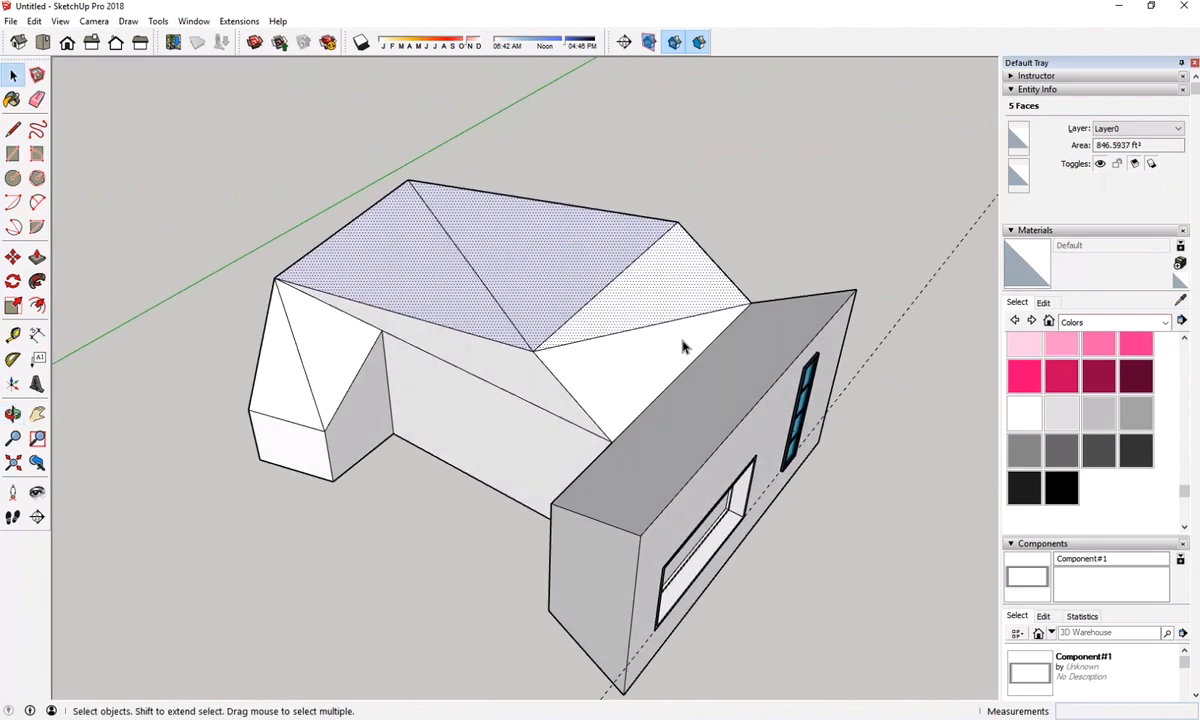
pyautogui.keyDown('shift'); pyautogui.click(683, 347); pyautogui.keyUp('shift')
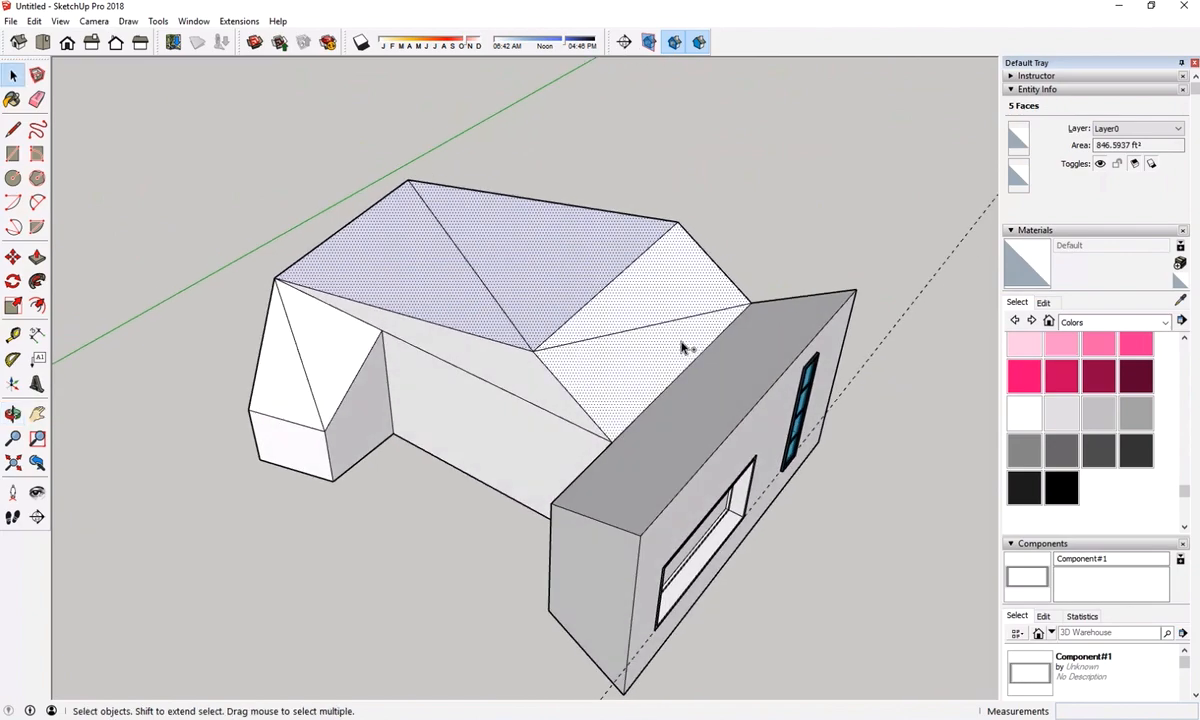
pyautogui.keyDown('shift'); pyautogui.click(528, 369); pyautogui.keyUp('shift')
# Add the bounding edges to the selected roof faces and combine them all into a group
pyautogui.moveTo(410, 338); pyautogui.dragTo(643, 353, button='middle')
pyautogui.rightClick(516, 340)
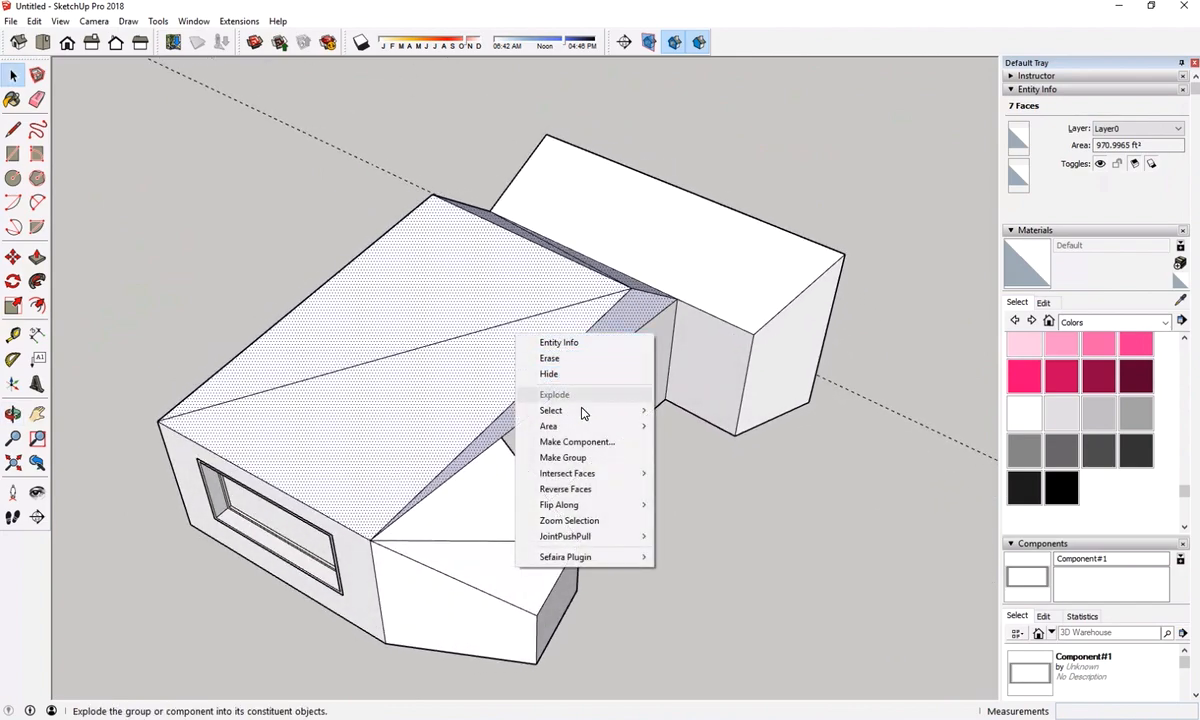
pyautogui.moveTo(587, 412)
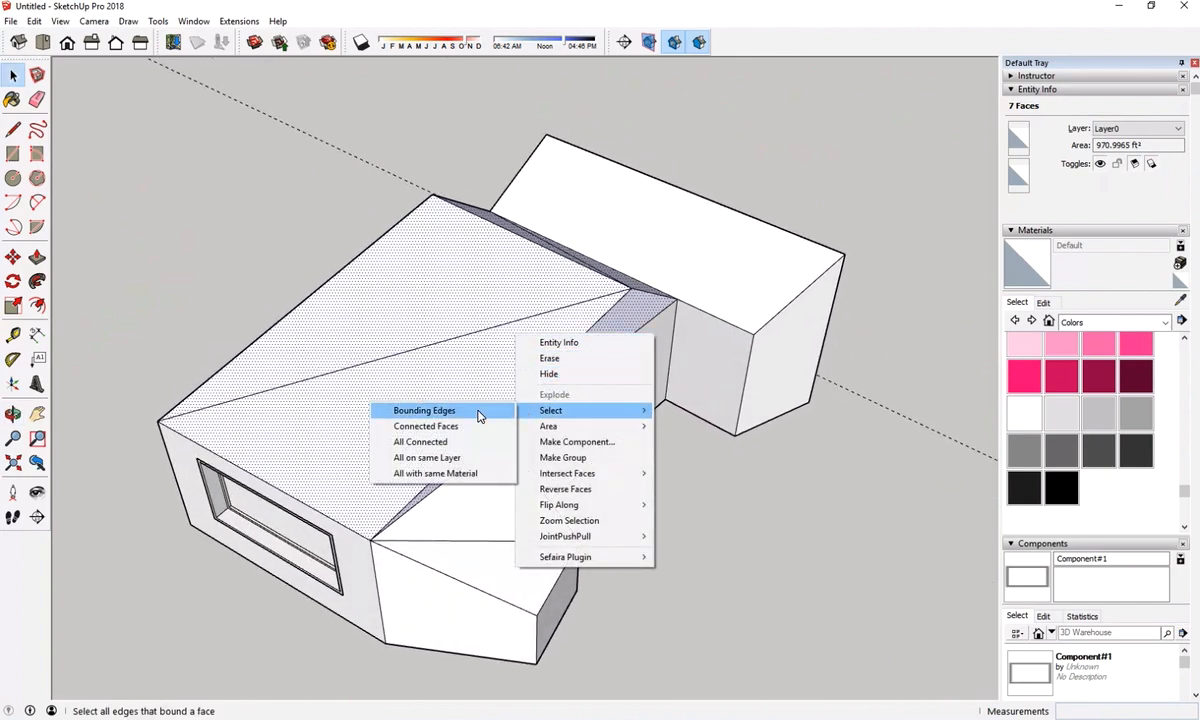
pyautogui.click(478, 415)
pyautogui.moveTo(587, 407); pyautogui.dragTo(310, 293, button='middle')
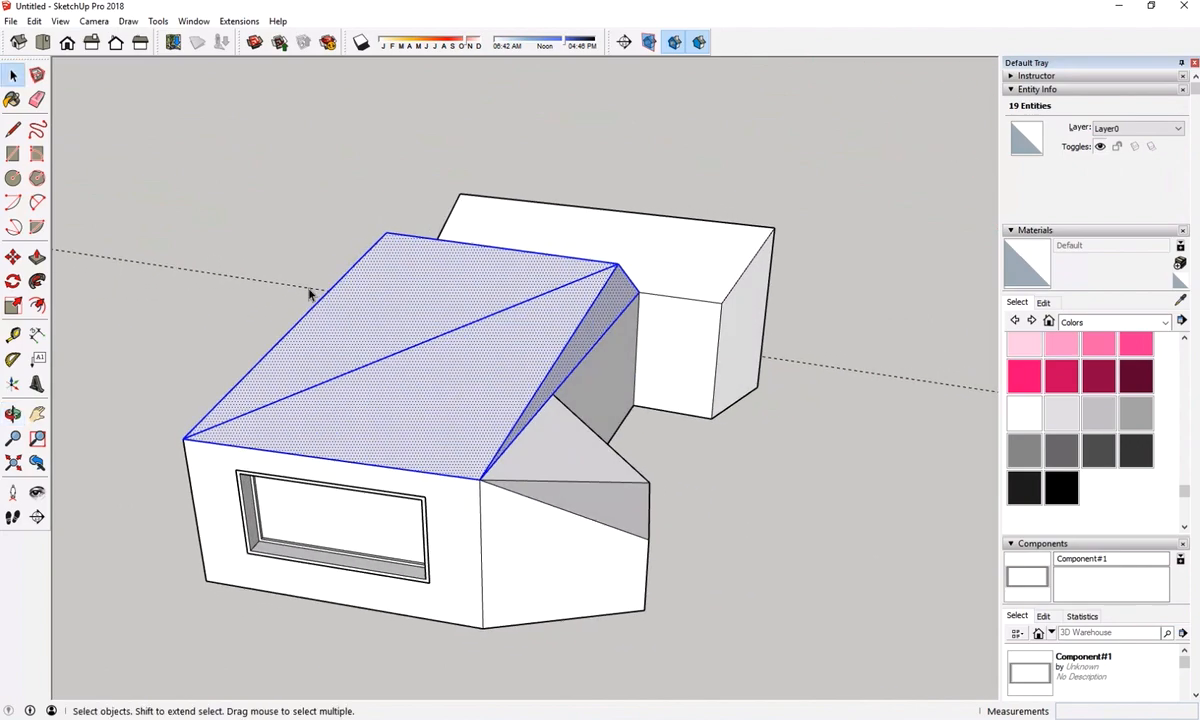
pyautogui.rightClick(457, 330)
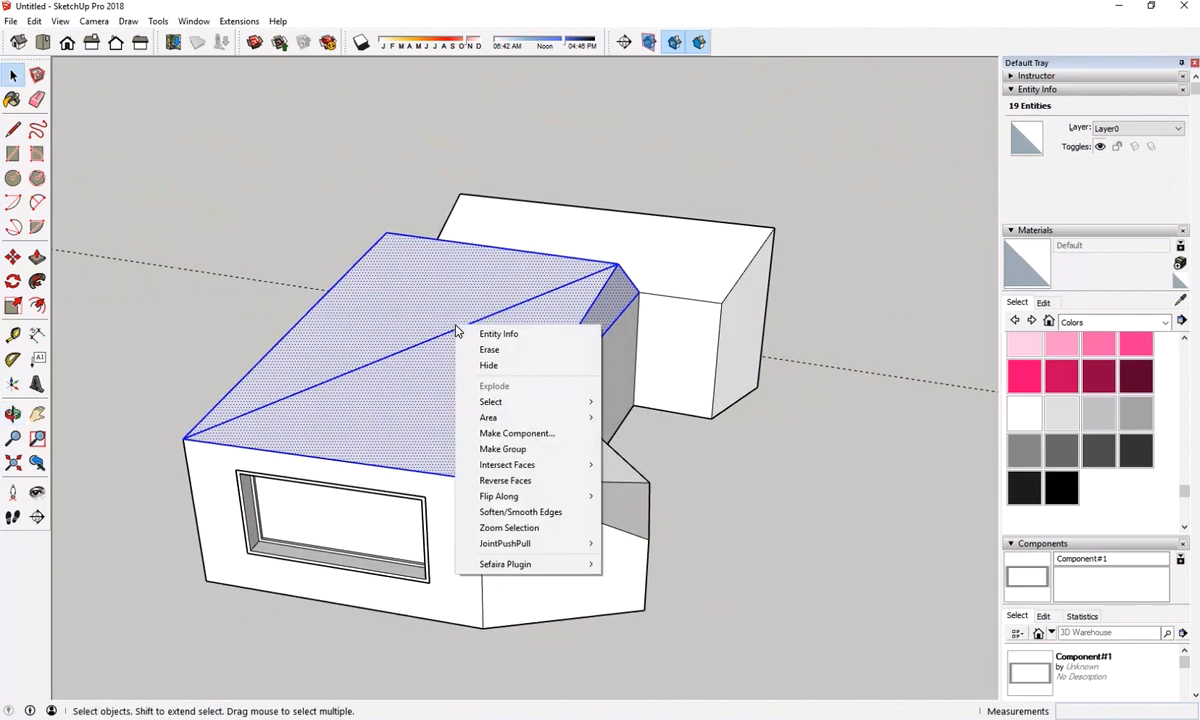
pyautogui.click(528, 450)
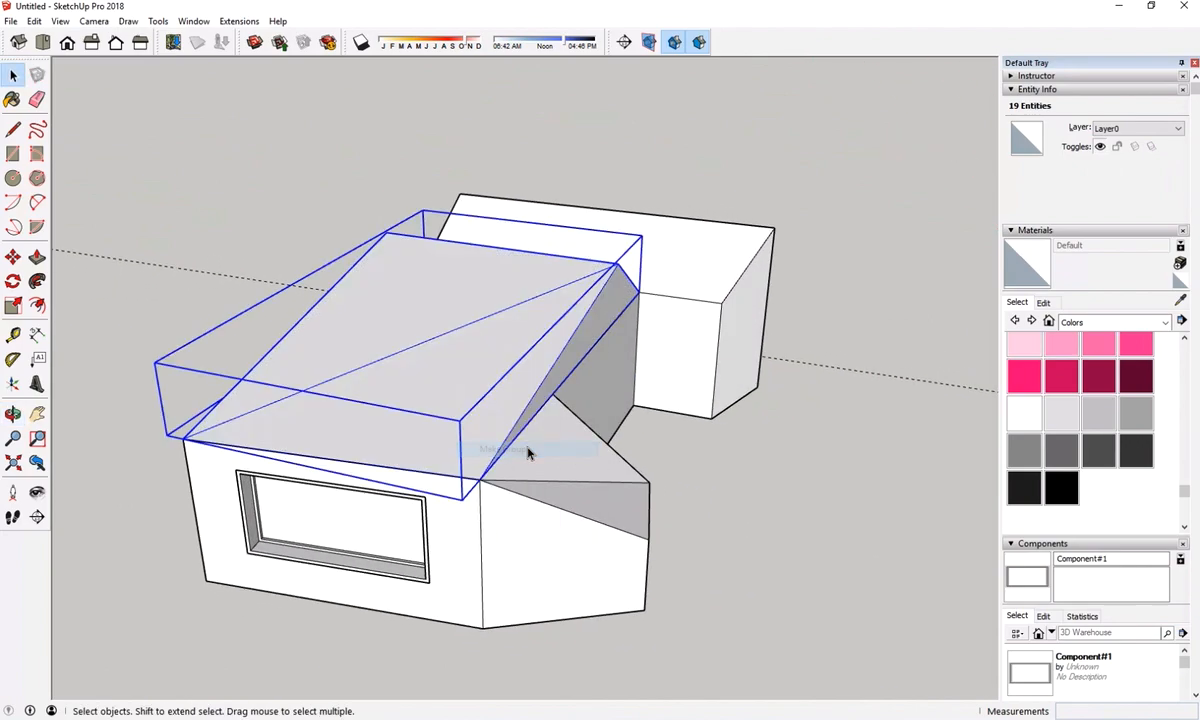
pyautogui.click(716, 461)
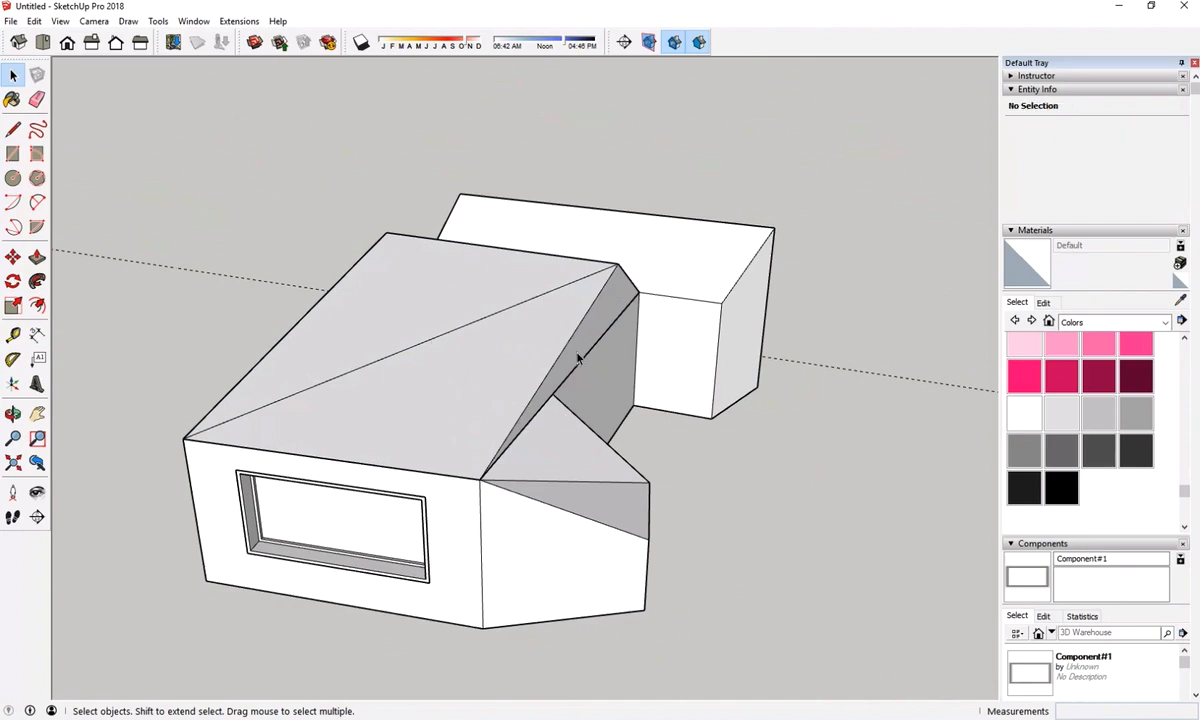
# Try to lift the roof group vertically off the building with the Move tool
pyautogui.click(547, 327)
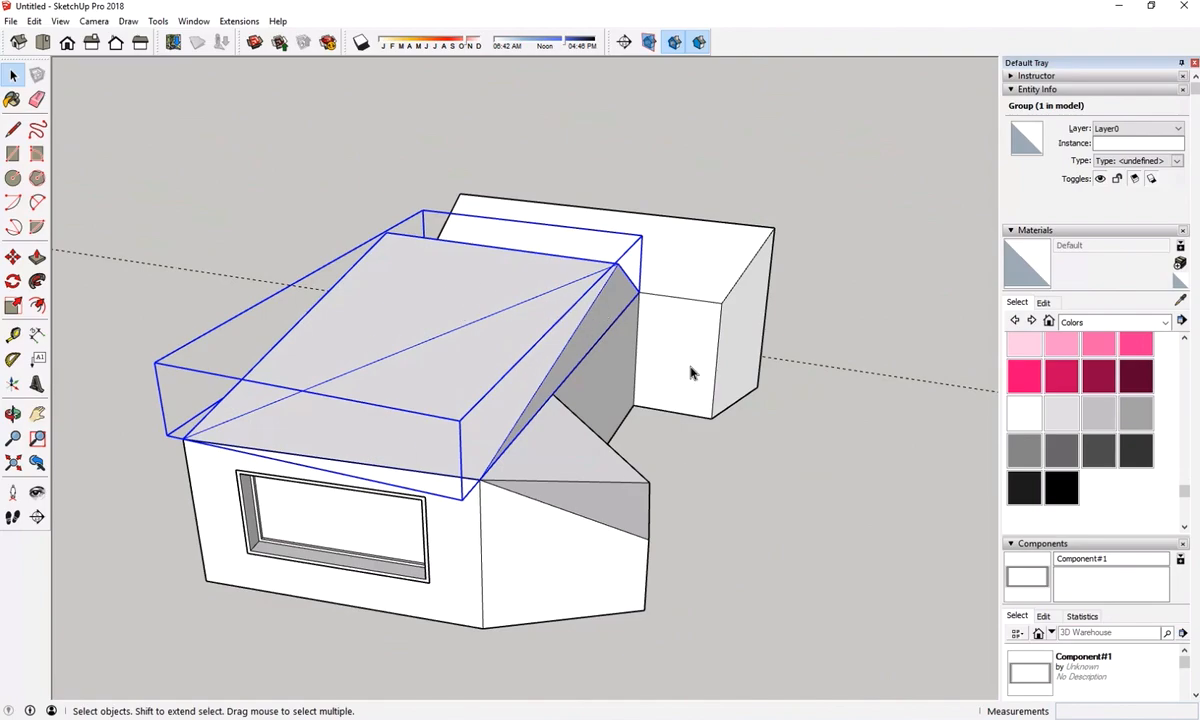
pyautogui.click(816, 434)
pyautogui.click(510, 339)
pyautogui.moveTo(248, 378); pyautogui.dragTo(610, 408, button='middle')
pyautogui.click(13, 257)
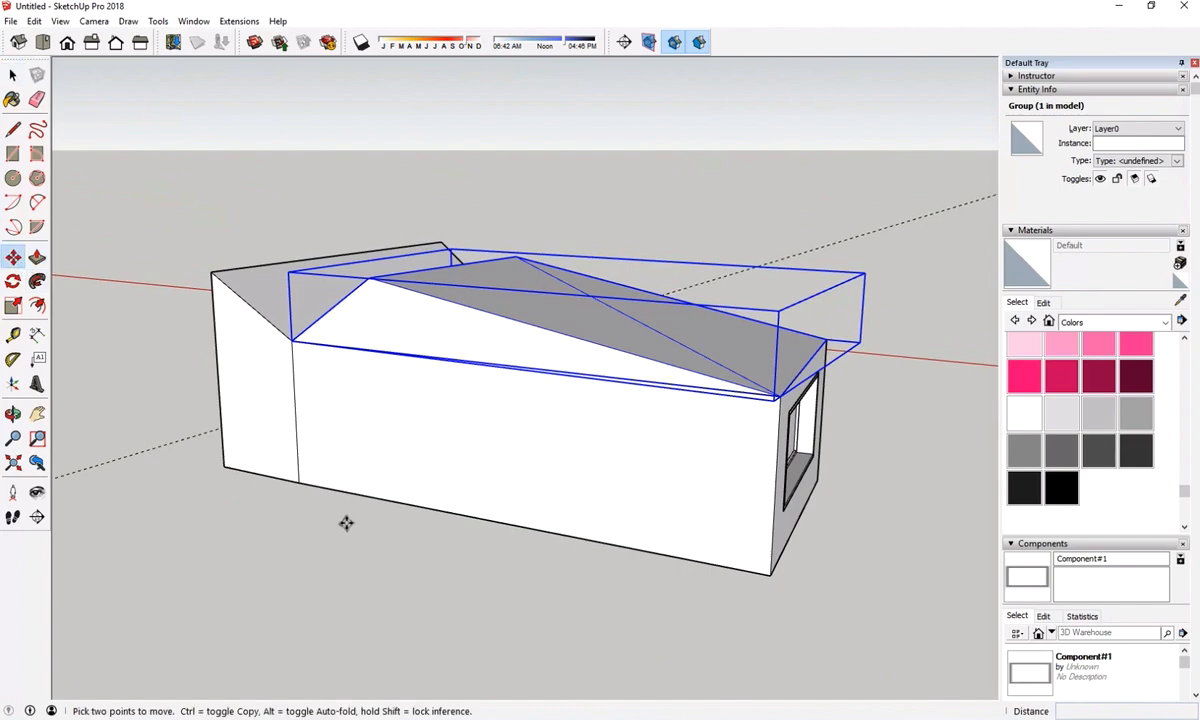
pyautogui.click(369, 529)
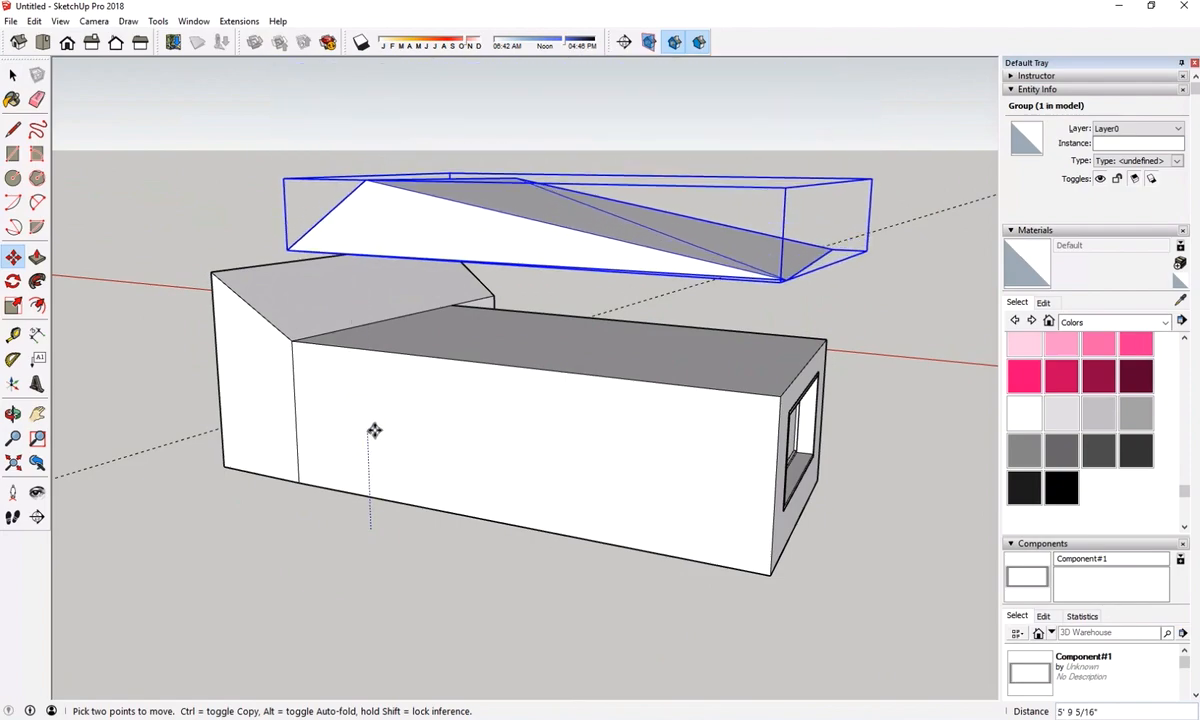
pyautogui.press('Escape')
pyautogui.moveTo(550, 419); pyautogui.dragTo(697, 575, button='middle')
pyautogui.press('space')
# Select the window component in the end wall and examine the building's walls and windows from all sides
pyautogui.click(718, 534)
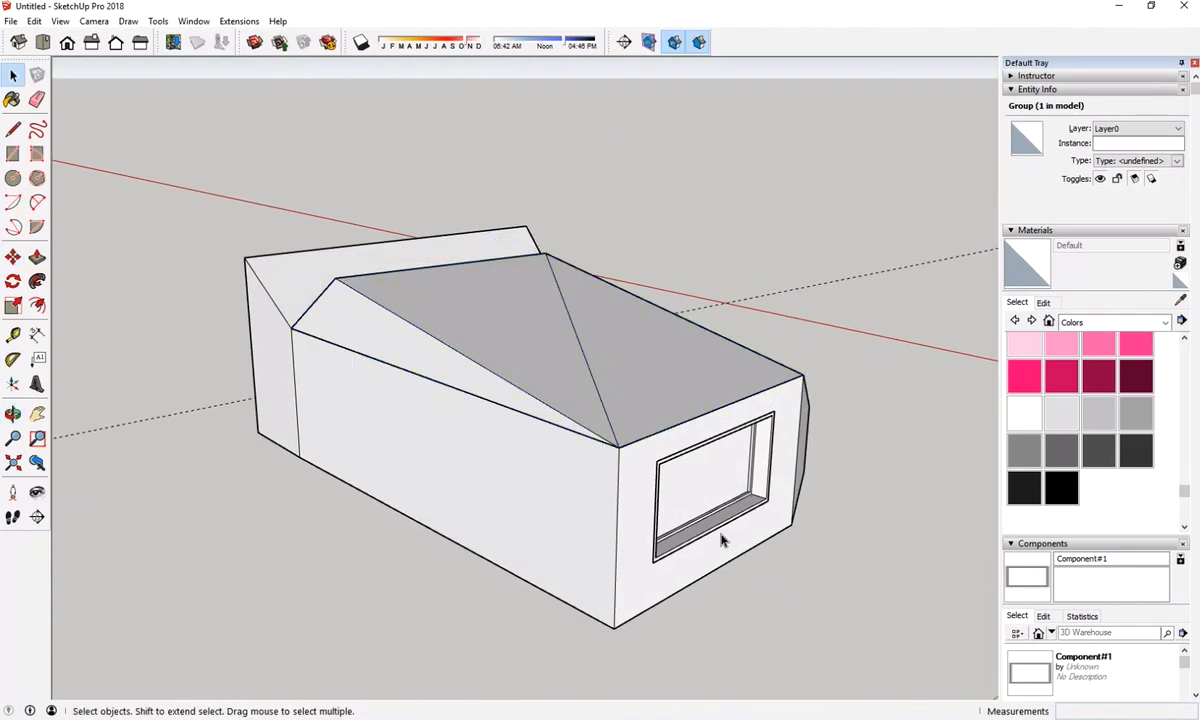
pyautogui.moveTo(836, 492); pyautogui.dragTo(465, 460, button='middle')
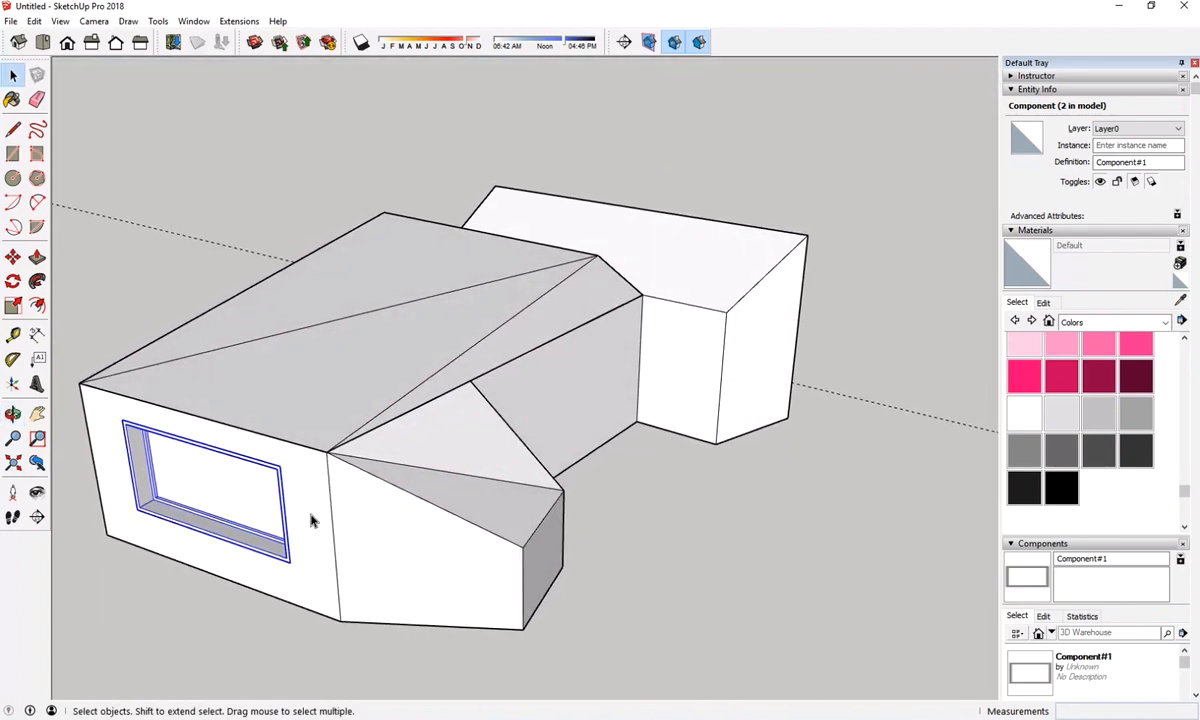
pyautogui.moveTo(225, 466); pyautogui.dragTo(763, 356, button='middle')
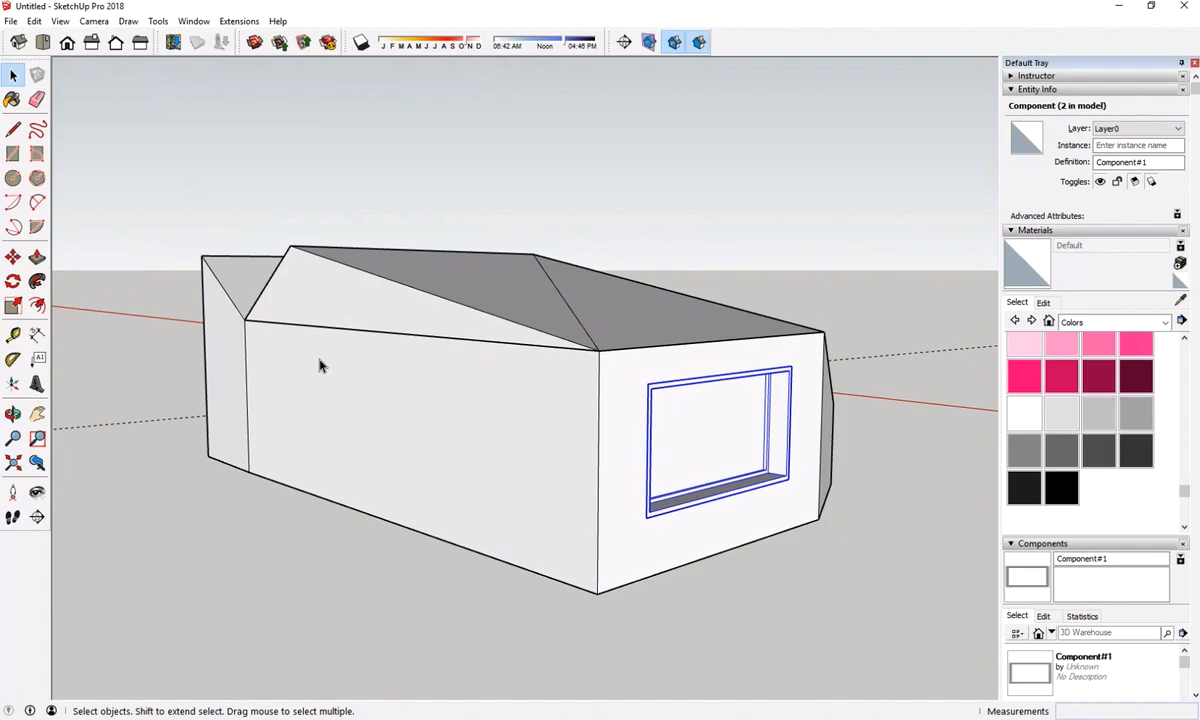
pyautogui.moveTo(253, 323); pyautogui.dragTo(777, 455, button='middle')
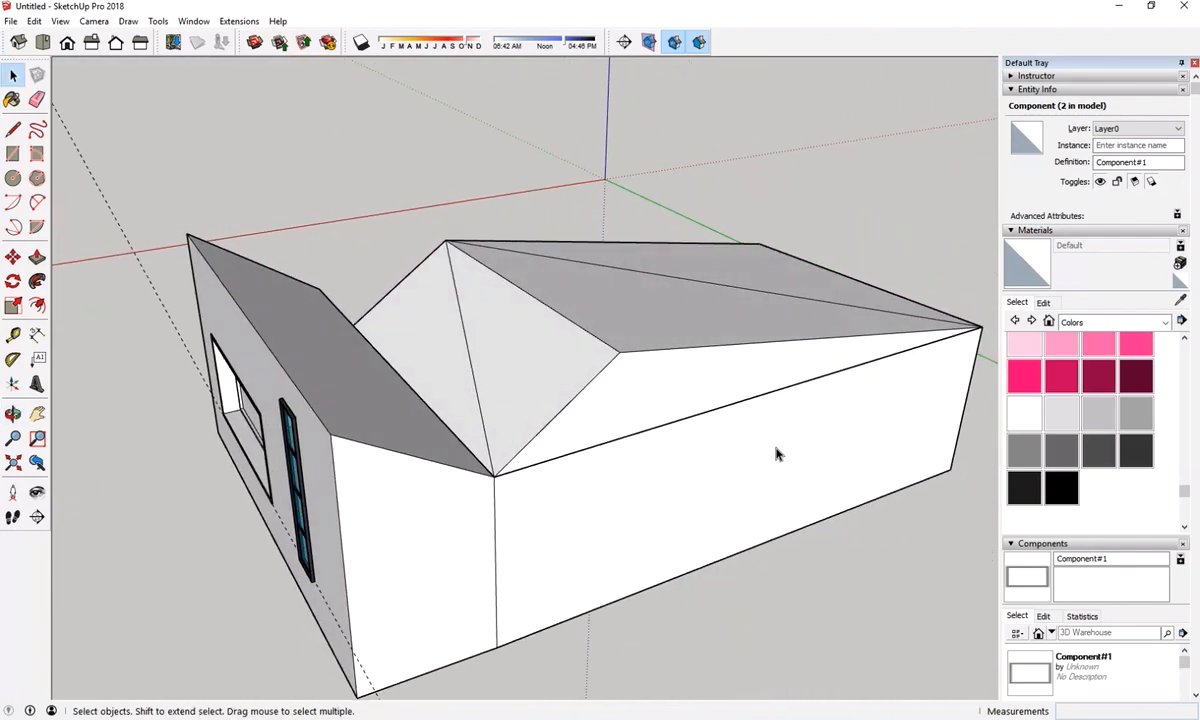
pyautogui.moveTo(395, 425); pyautogui.dragTo(632, 450, button='middle')
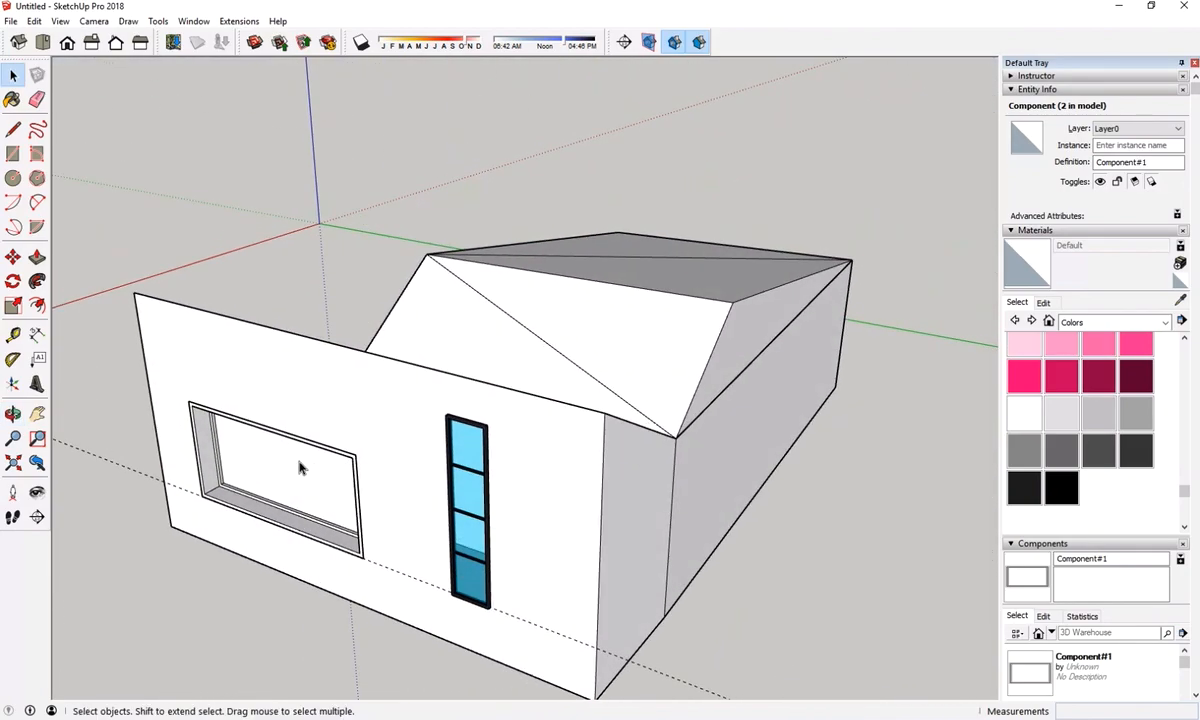
pyautogui.moveTo(612, 380); pyautogui.dragTo(30, 382, button='middle')
pyautogui.moveTo(589, 482); pyautogui.dragTo(544, 535, button='middle')
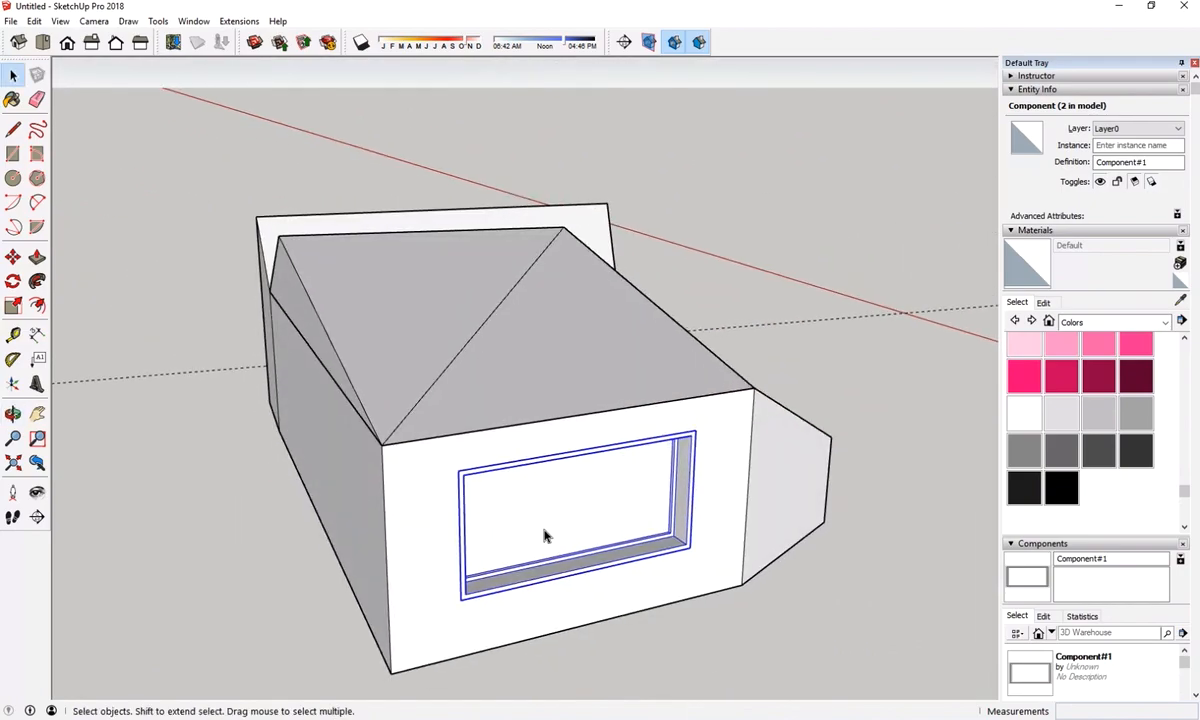
pyautogui.moveTo(469, 501); pyautogui.dragTo(820, 479, button='middle')
pyautogui.moveTo(388, 463); pyautogui.dragTo(812, 209, button='middle')
# Select the whole building including the roof group, windows and guide line, and combine everything into one group
pyautogui.click(705, 475)
pyautogui.moveTo(809, 204); pyautogui.dragTo(271, 589)
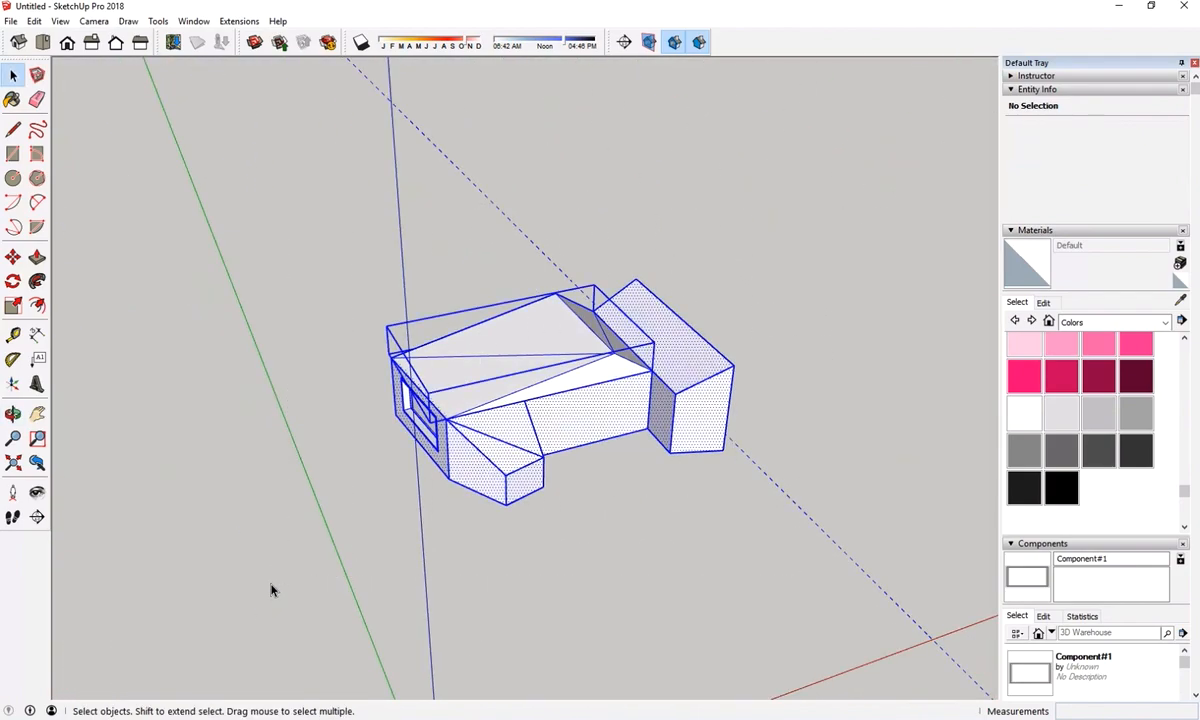
pyautogui.rightClick(520, 449)
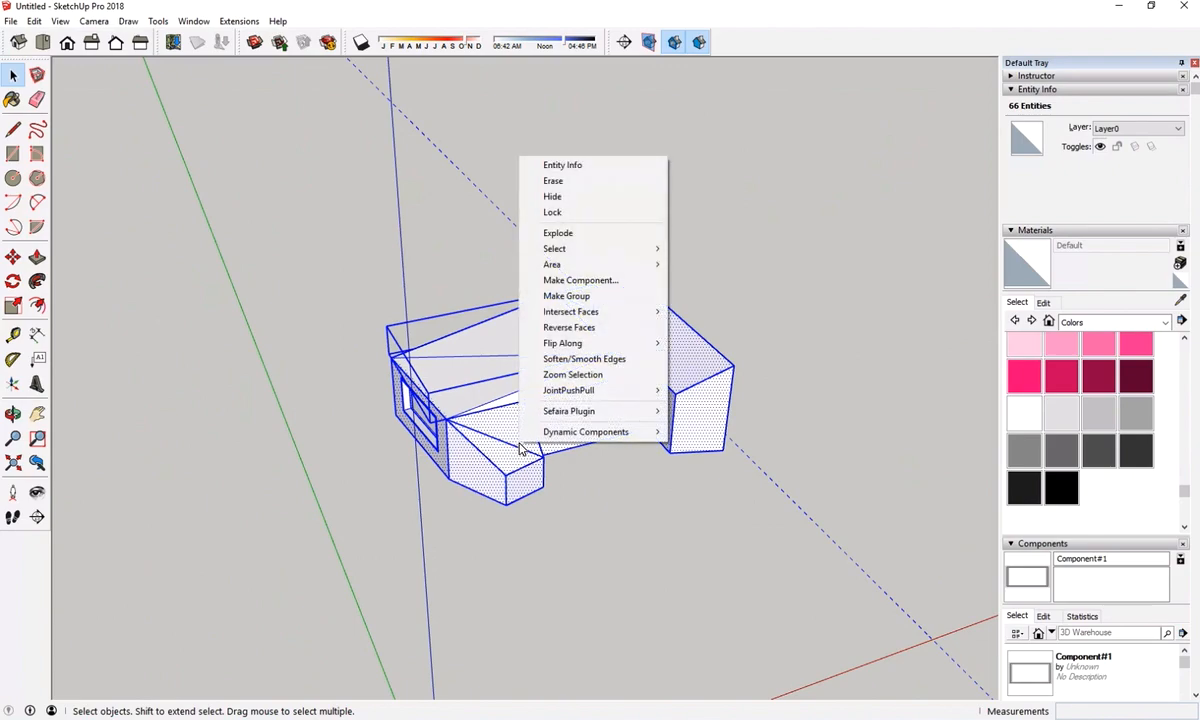
pyautogui.click(596, 298)
pyautogui.click(600, 536)
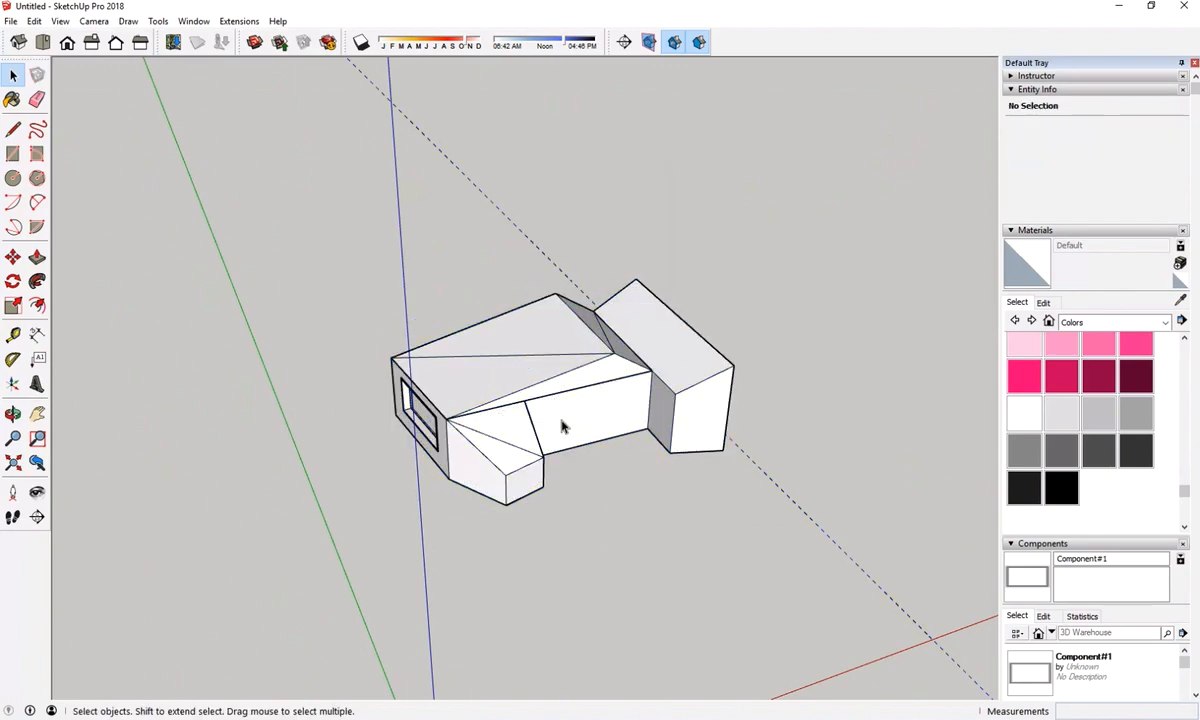
# Open the whole-building group for editing and select the dashed guide line inside it
pyautogui.click(716, 430)
pyautogui.moveTo(420, 527); pyautogui.dragTo(501, 455, button='middle')
pyautogui.click(522, 504)
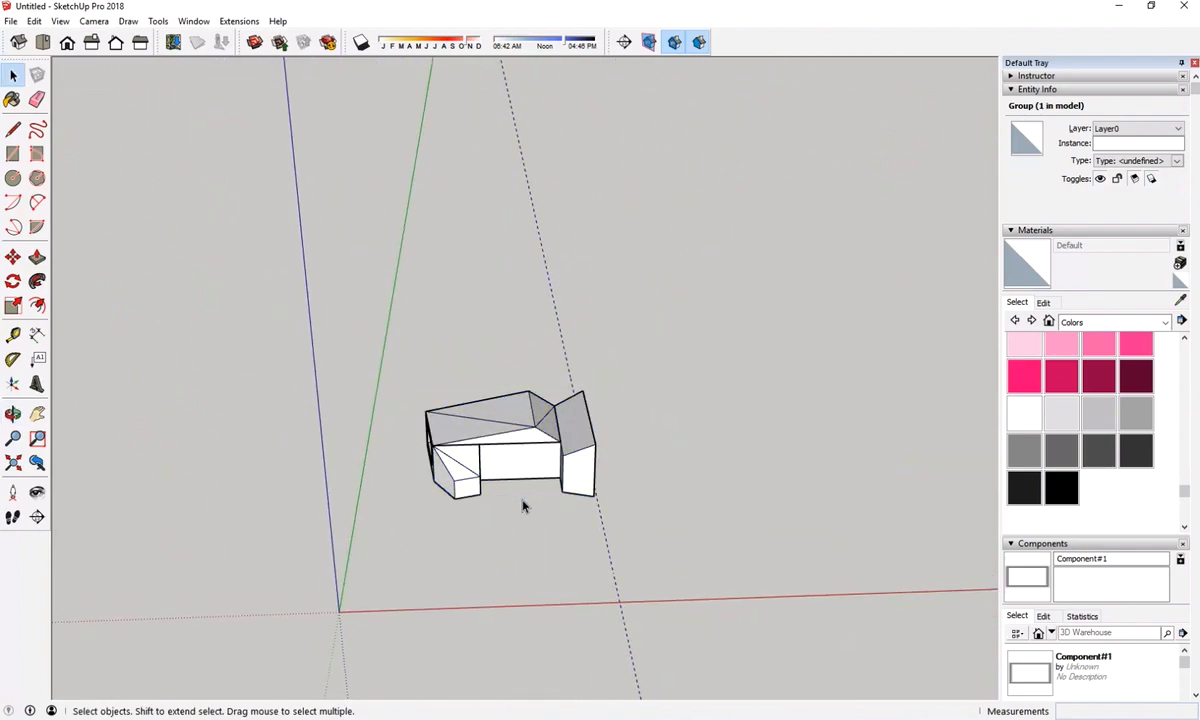
pyautogui.click(577, 490)
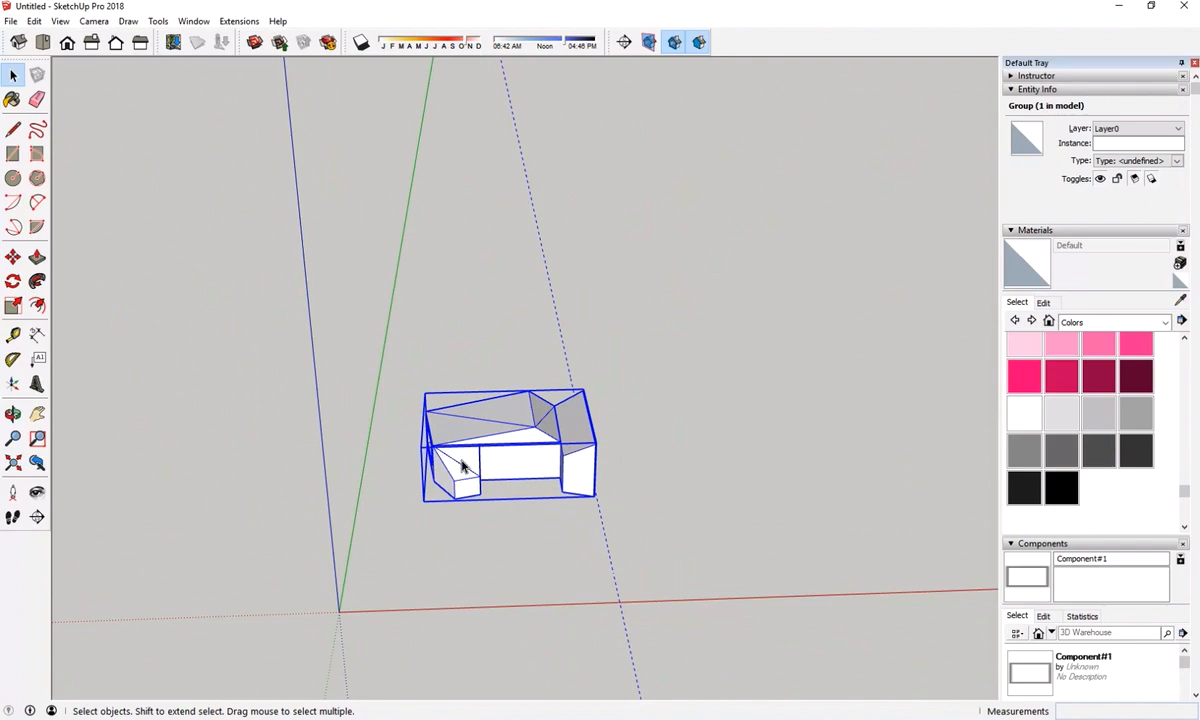
pyautogui.moveTo(463, 466); pyautogui.dragTo(619, 461, button='middle')
pyautogui.scroll(3, 619, 461)
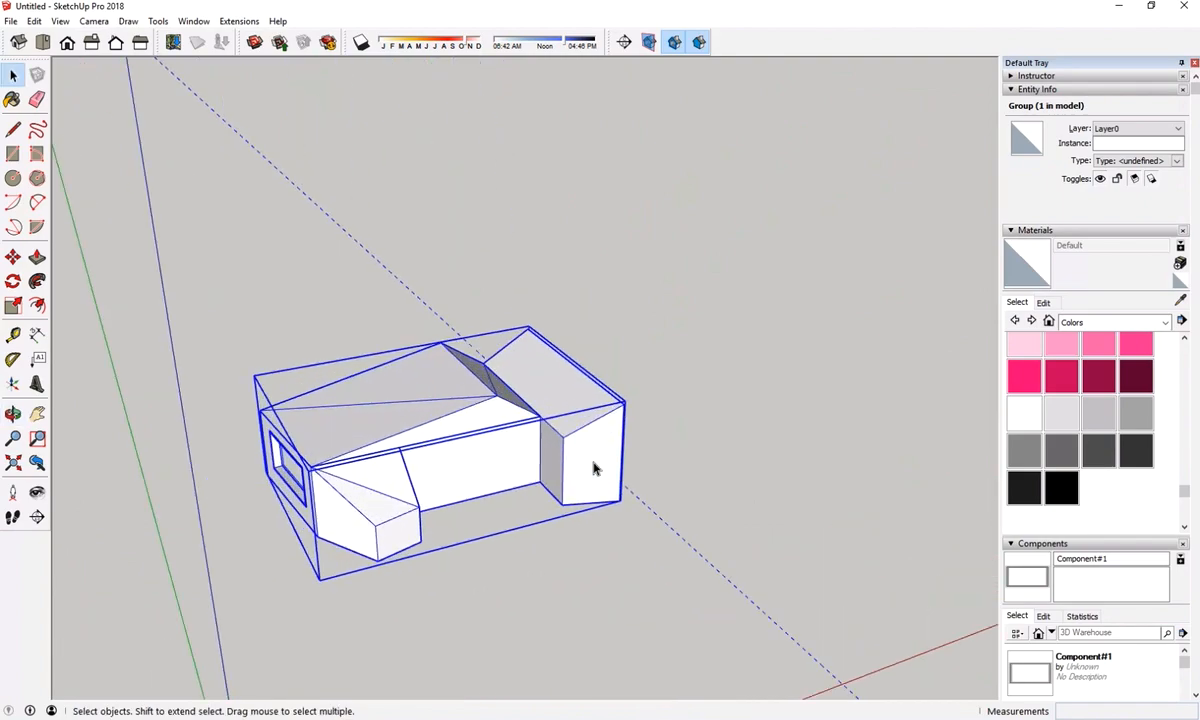
pyautogui.doubleClick(594, 469)
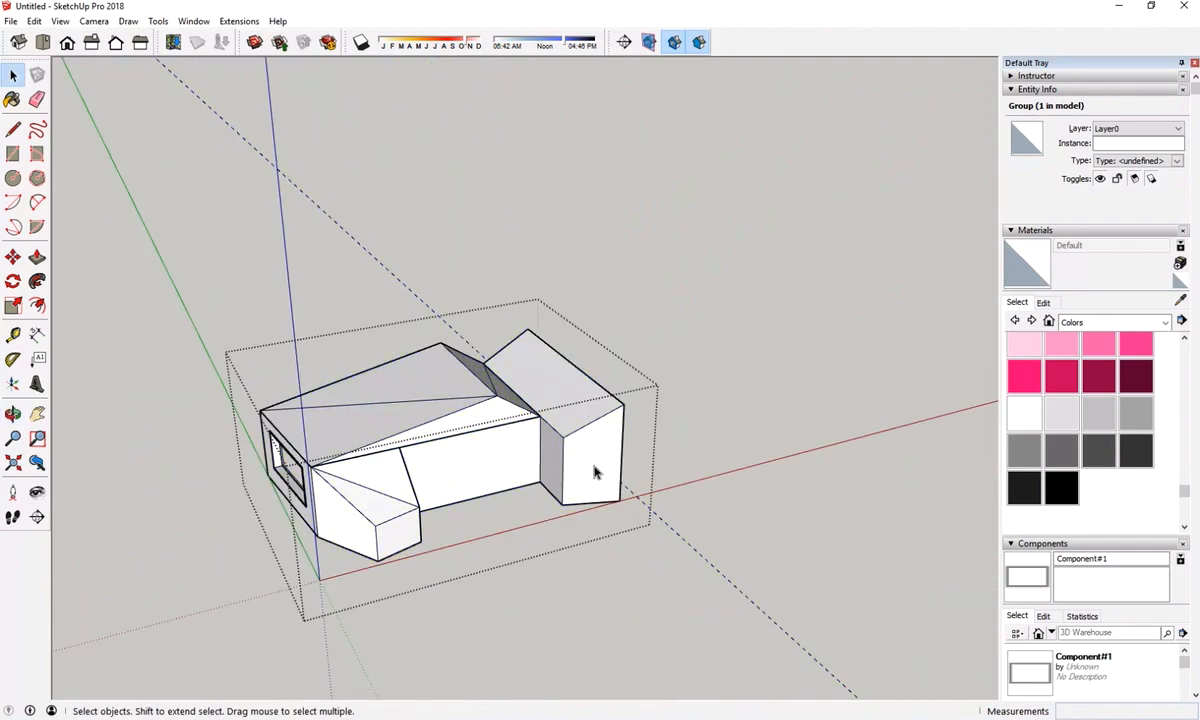
pyautogui.click(686, 547)
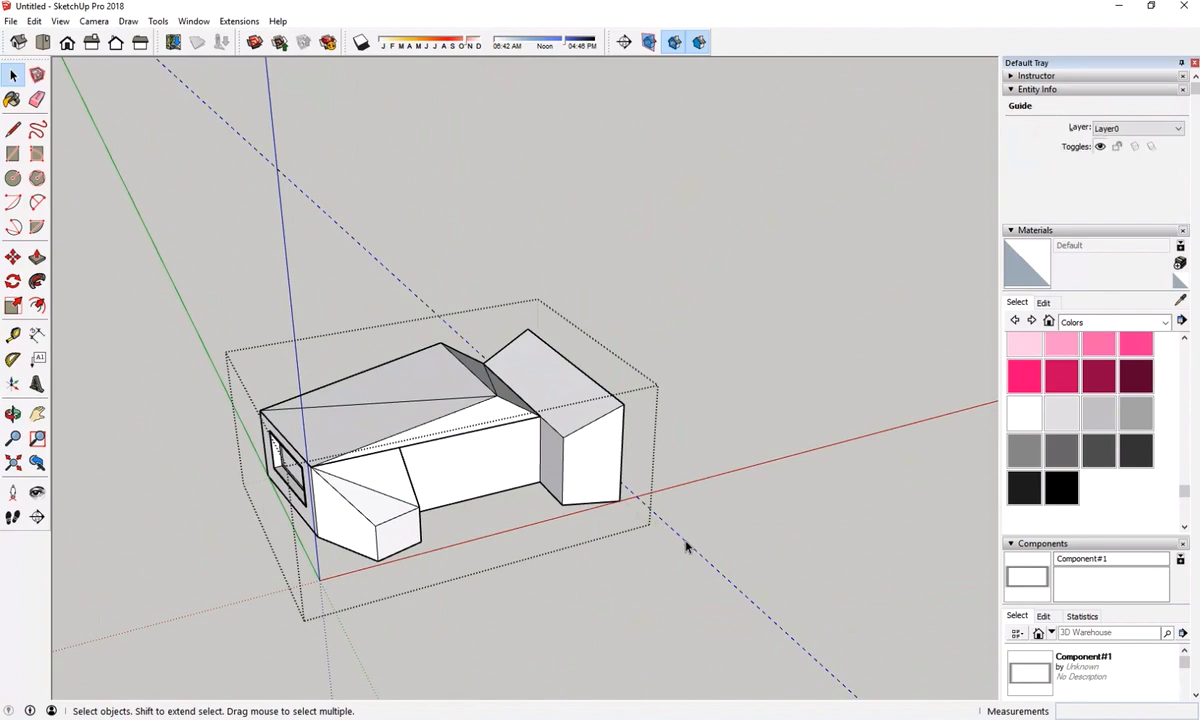
# Delete the dashed guide line inside the whole-building group, leave the group and select it as a single object
pyautogui.press('Delete')
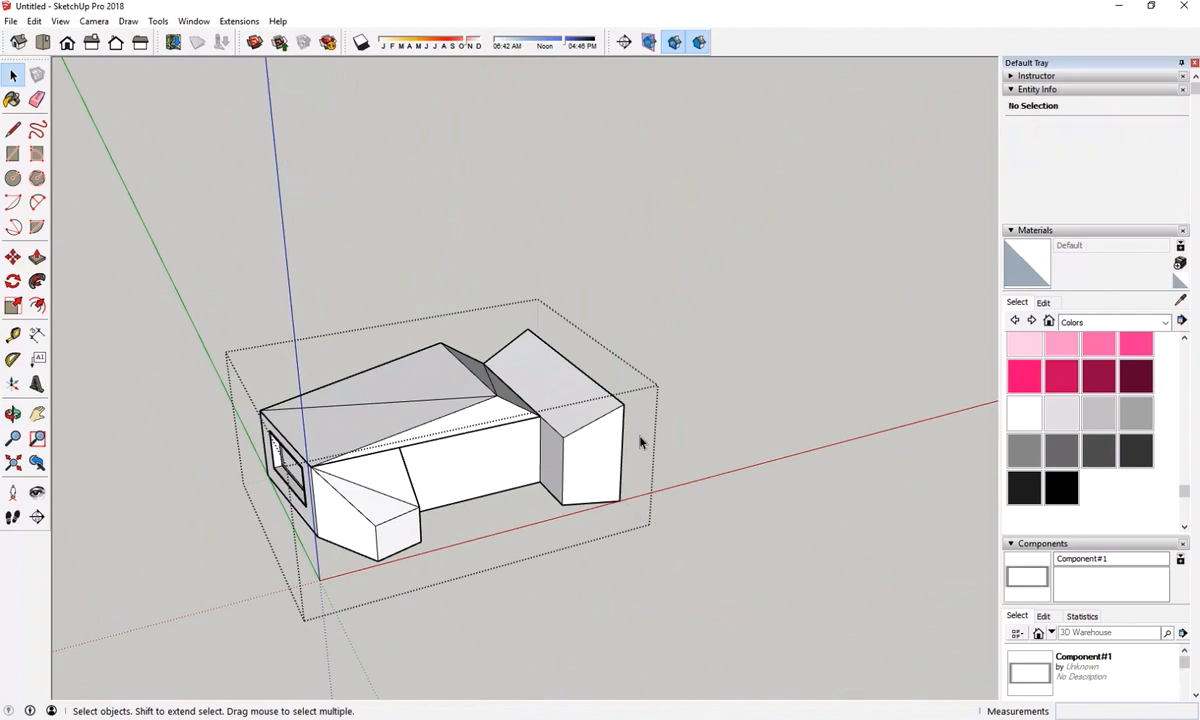
pyautogui.click(665, 336)
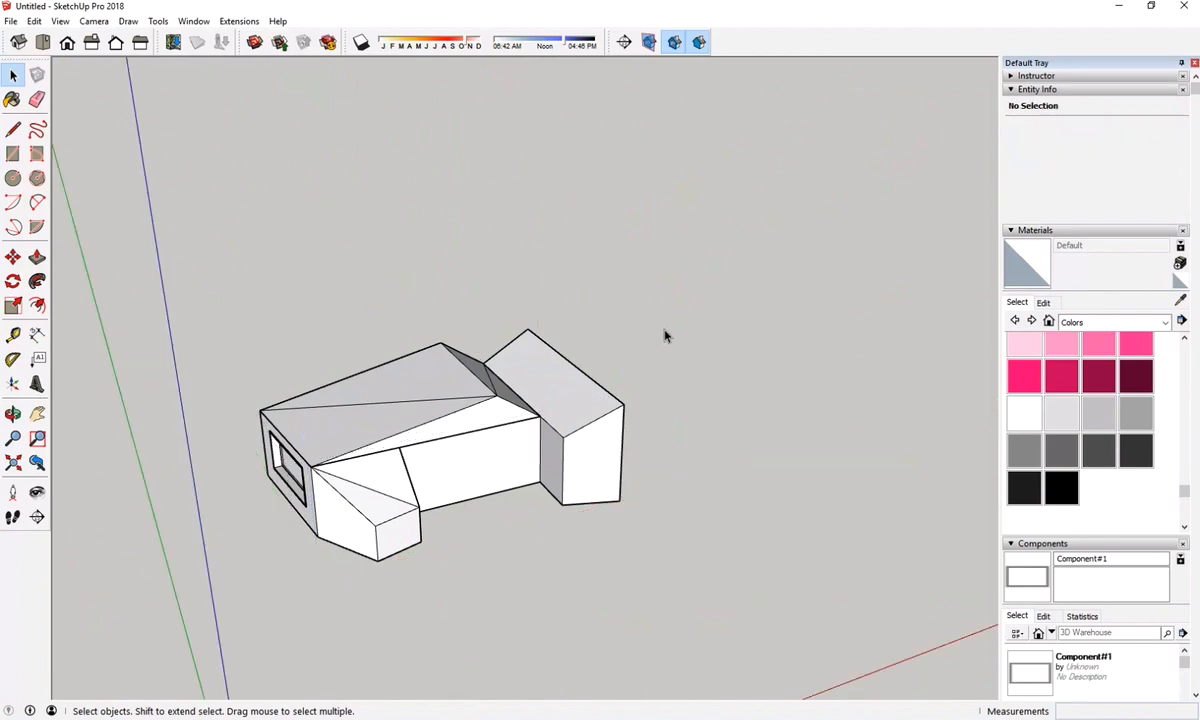
pyautogui.click(592, 423)
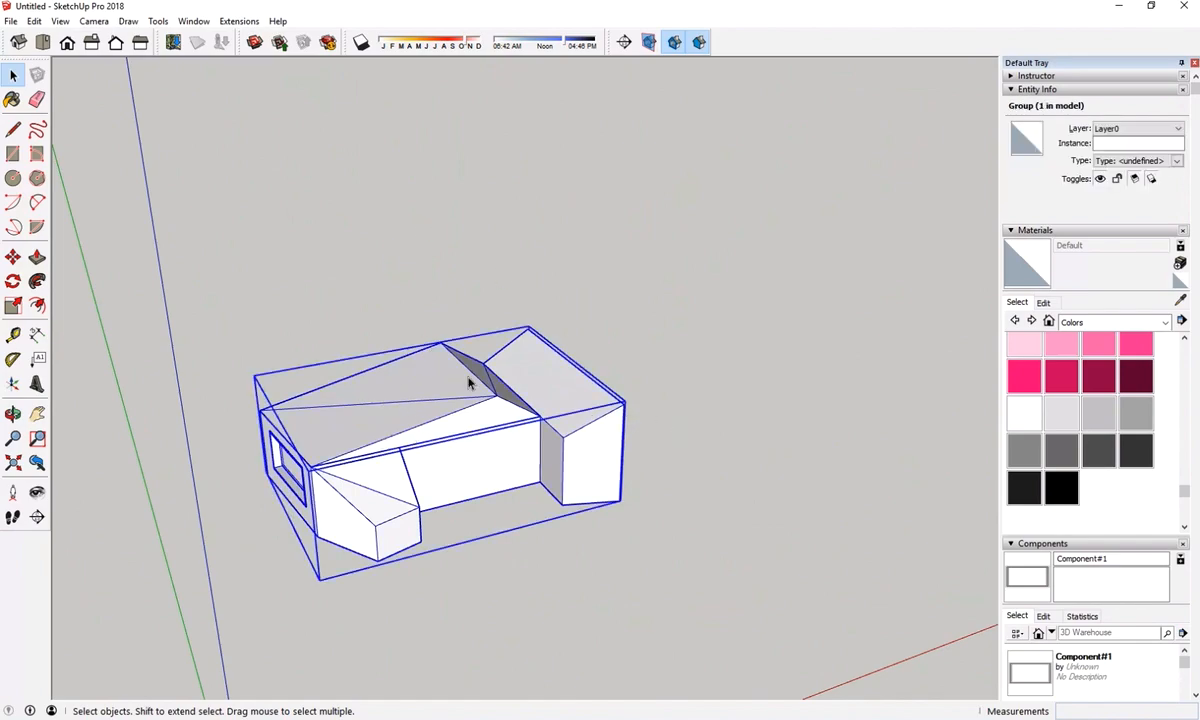
# Open the whole-building group, select the long front wall face and a sloping edge on the small wing, and leave the group
pyautogui.doubleClick(418, 386)
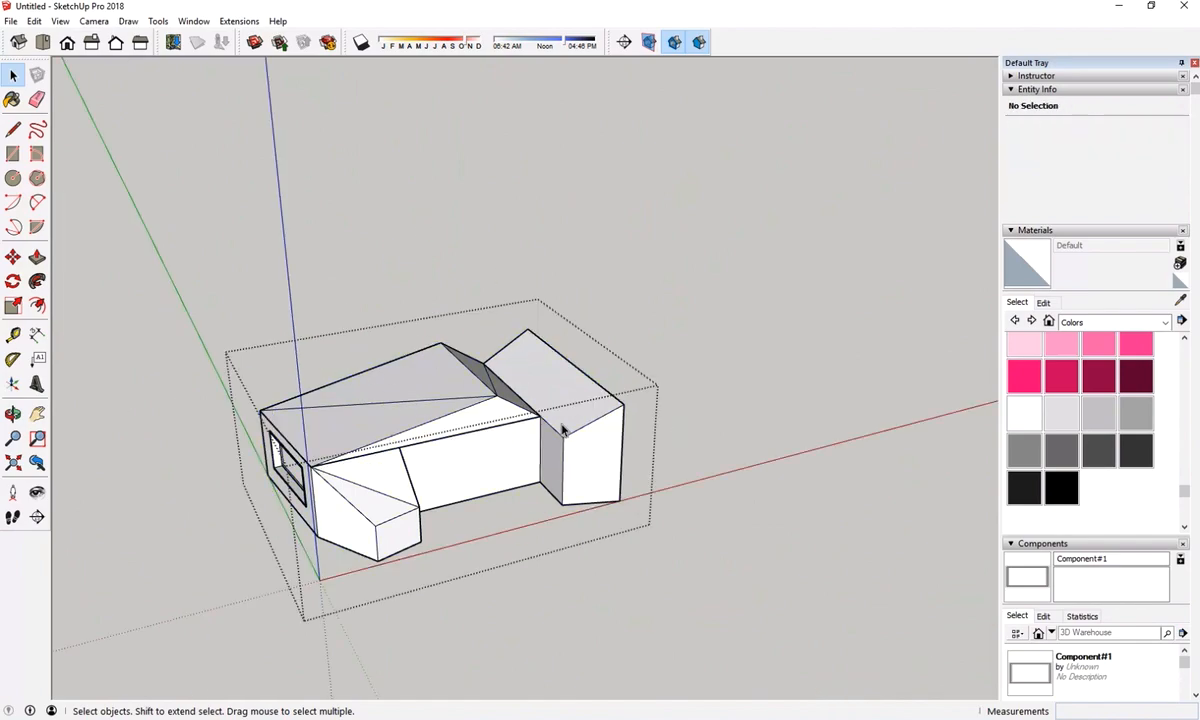
pyautogui.click(512, 456)
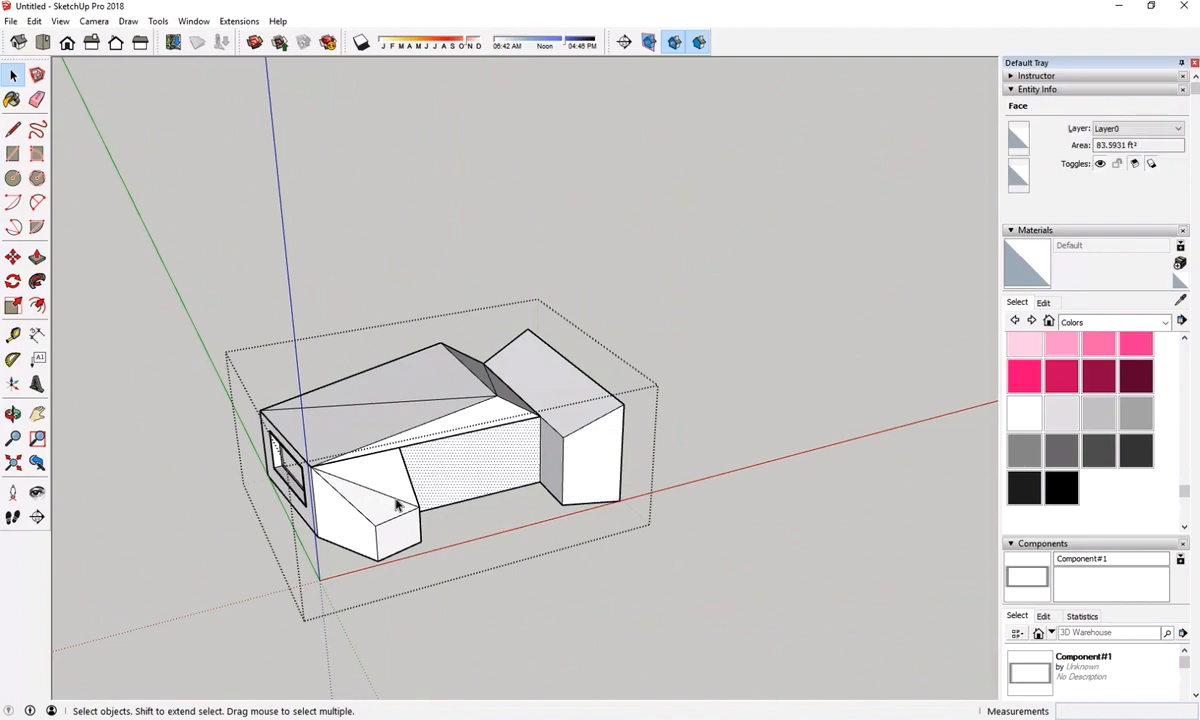
pyautogui.click(397, 502)
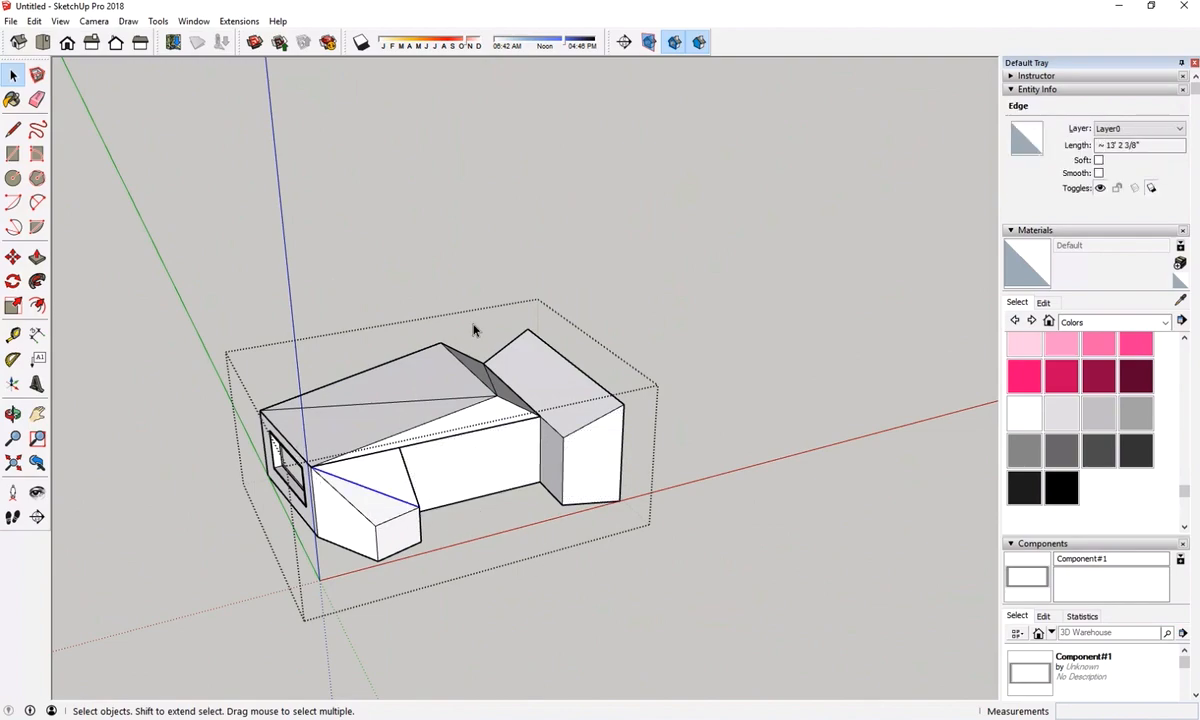
pyautogui.click(678, 391)
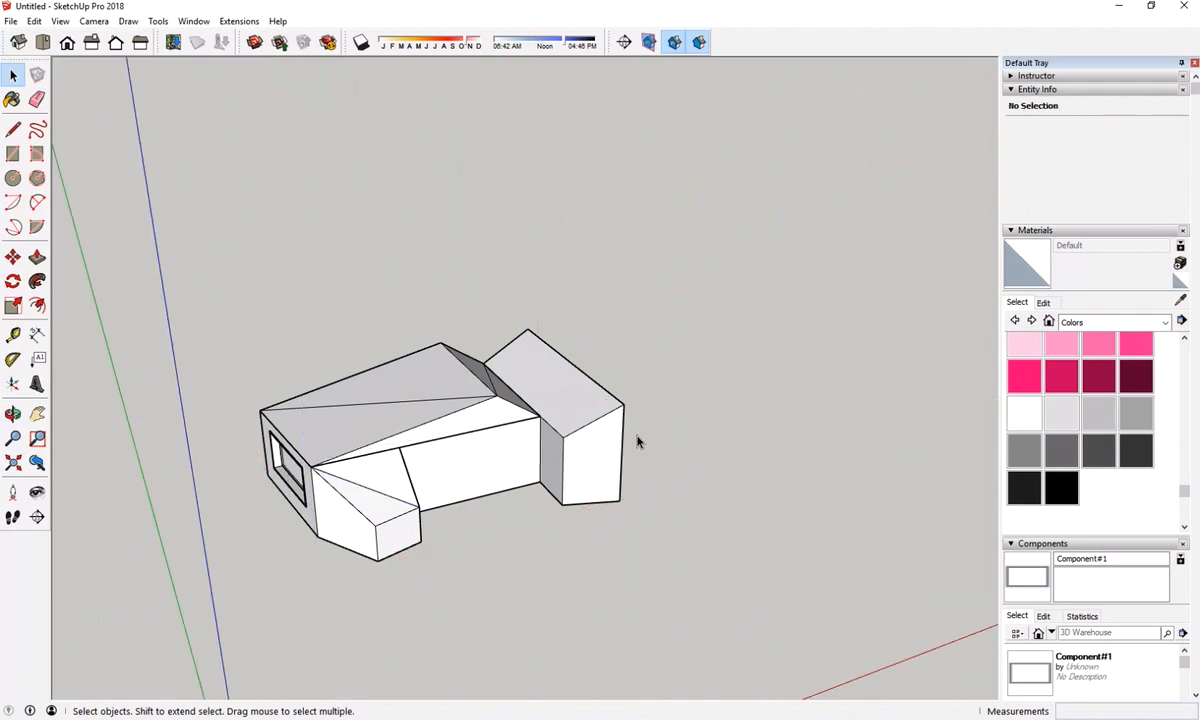
# Copy the whole-building group along the red axis with the Move tool, placing the duplicate beyond the original
pyautogui.scroll(-5, 637, 441)
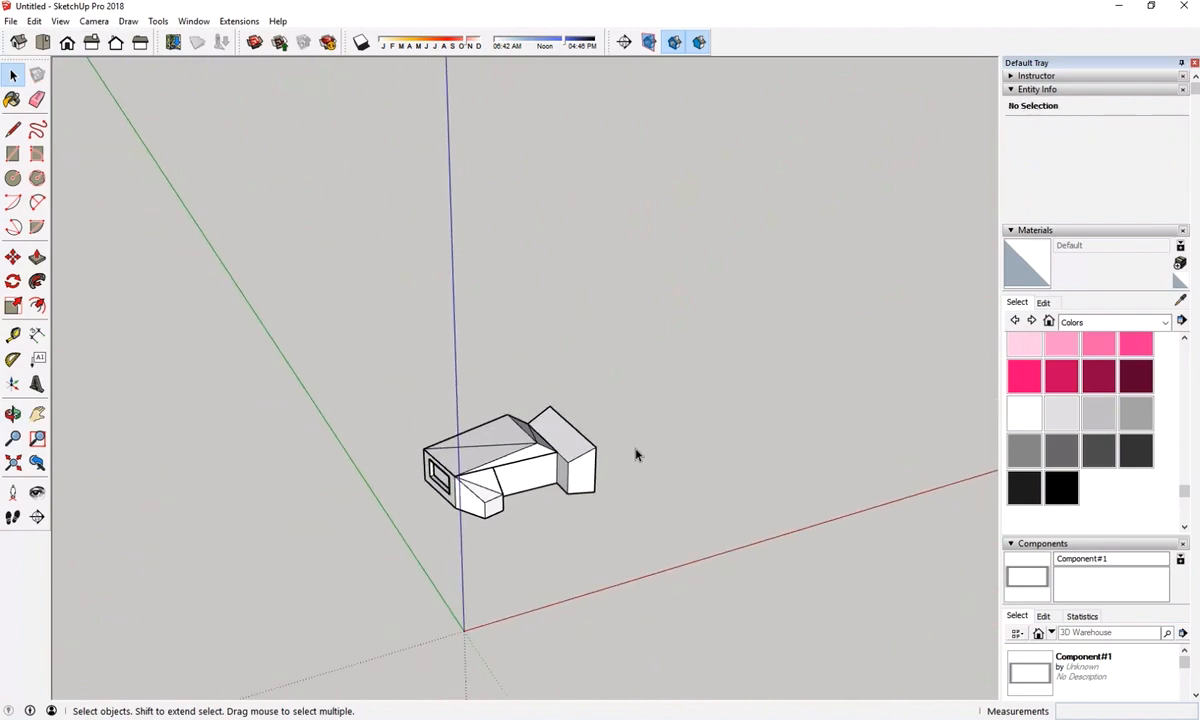
pyautogui.scroll(2, 636, 455)
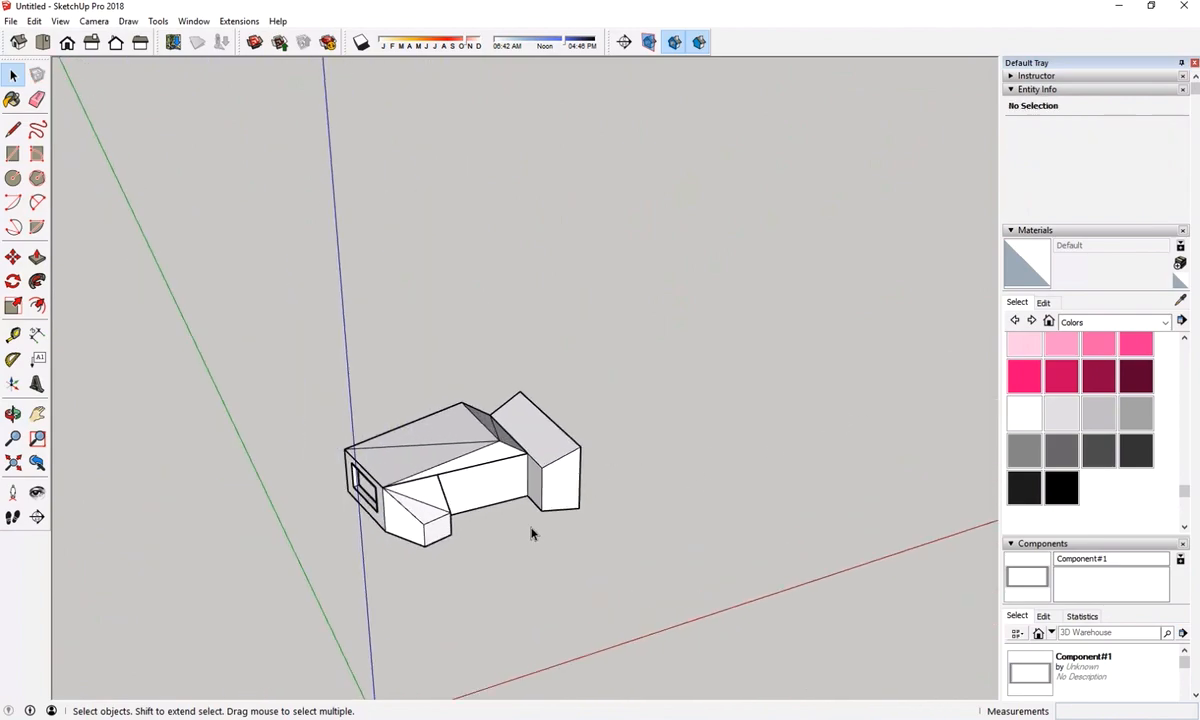
pyautogui.click(512, 481)
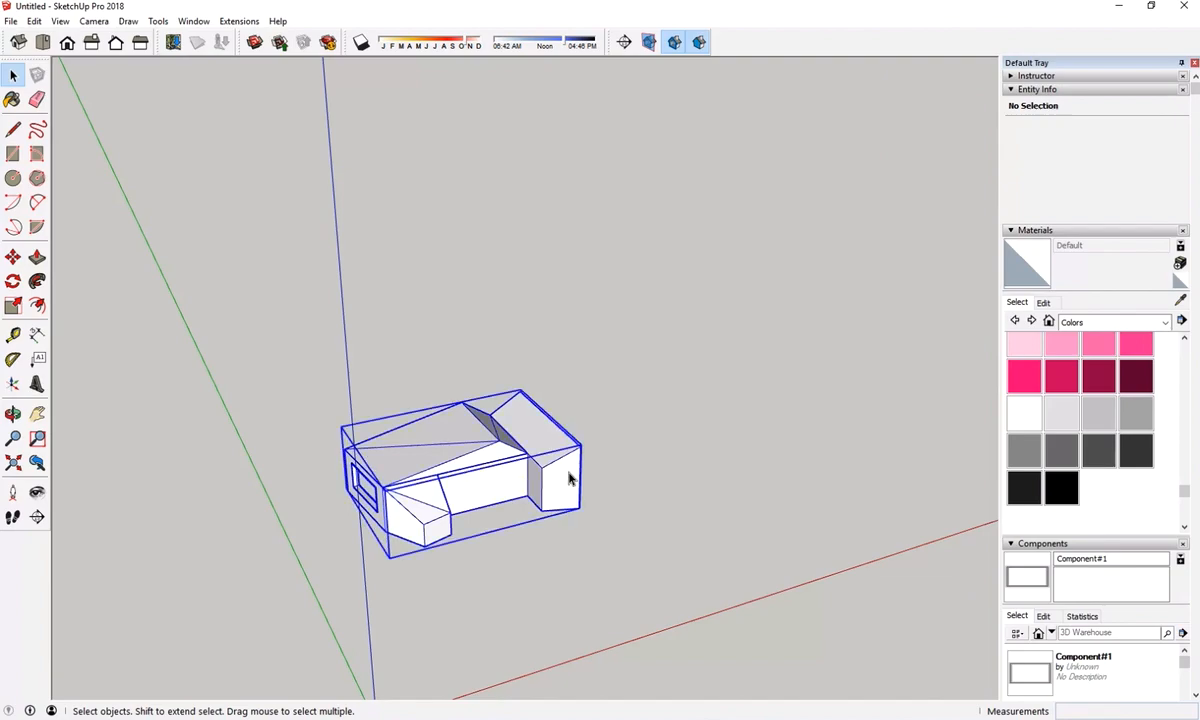
pyautogui.click(15, 260)
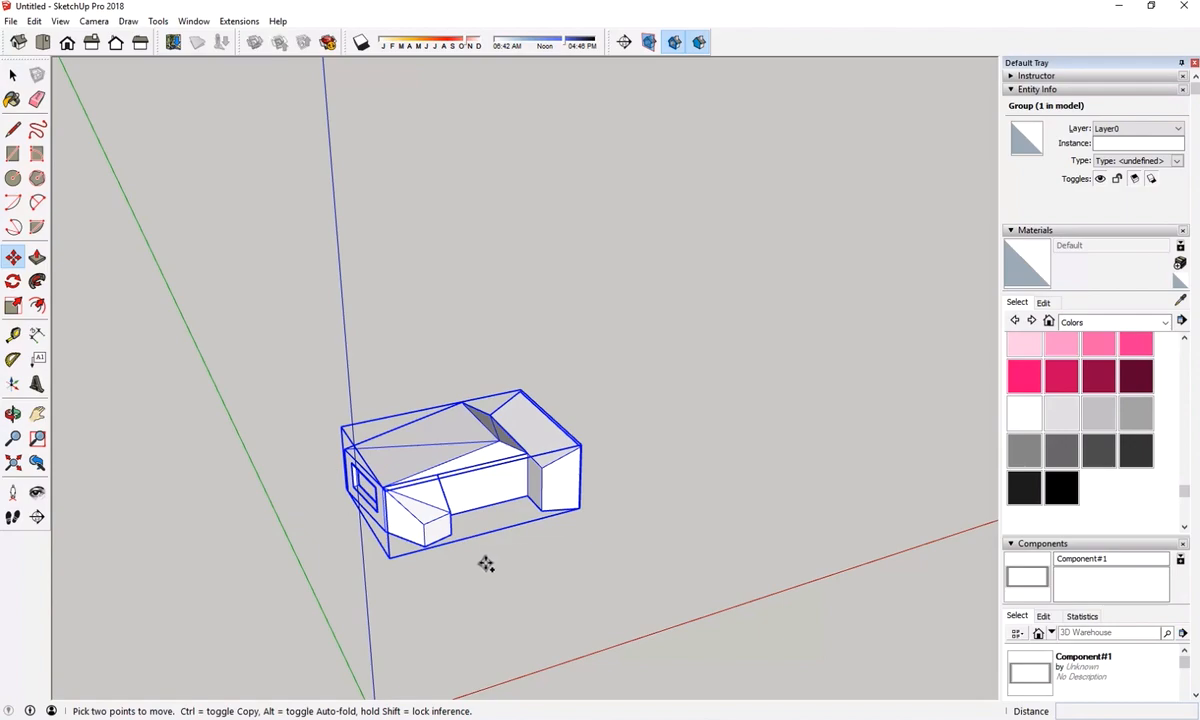
pyautogui.click(485, 562)
pyautogui.press('ctrl')
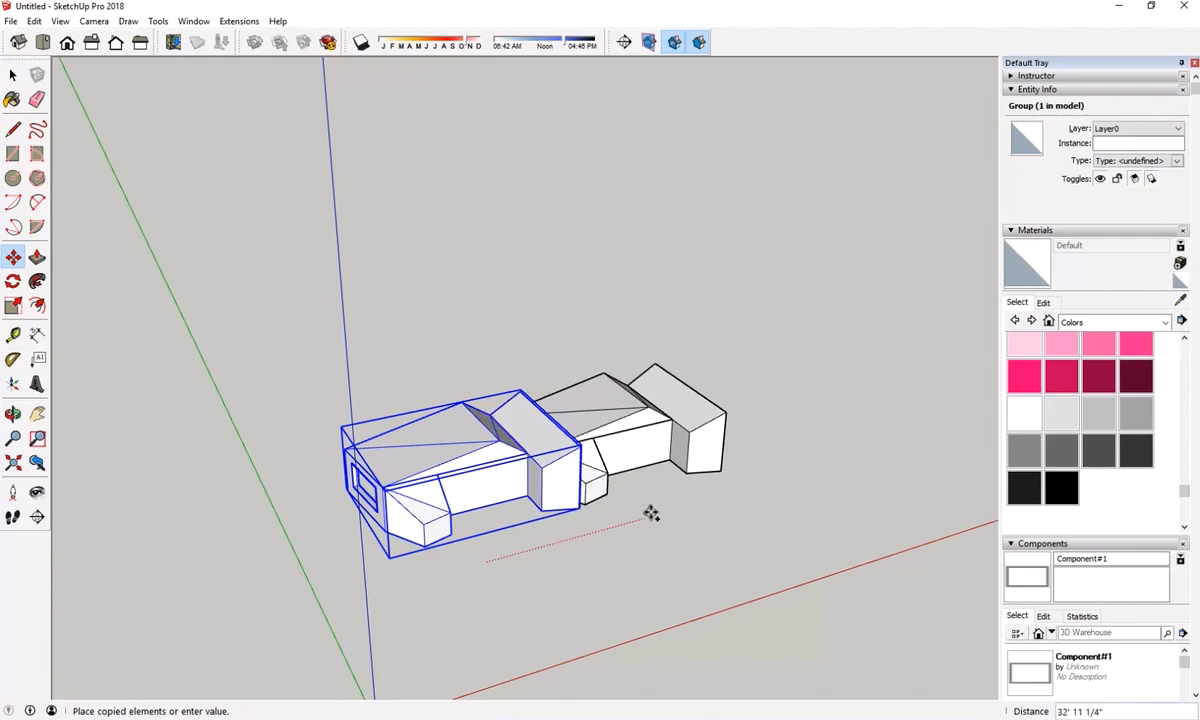
pyautogui.click(735, 493)
pyautogui.scroll(-3, 430, 517)
pyautogui.moveTo(430, 517); pyautogui.dragTo(391, 517, button='middle')
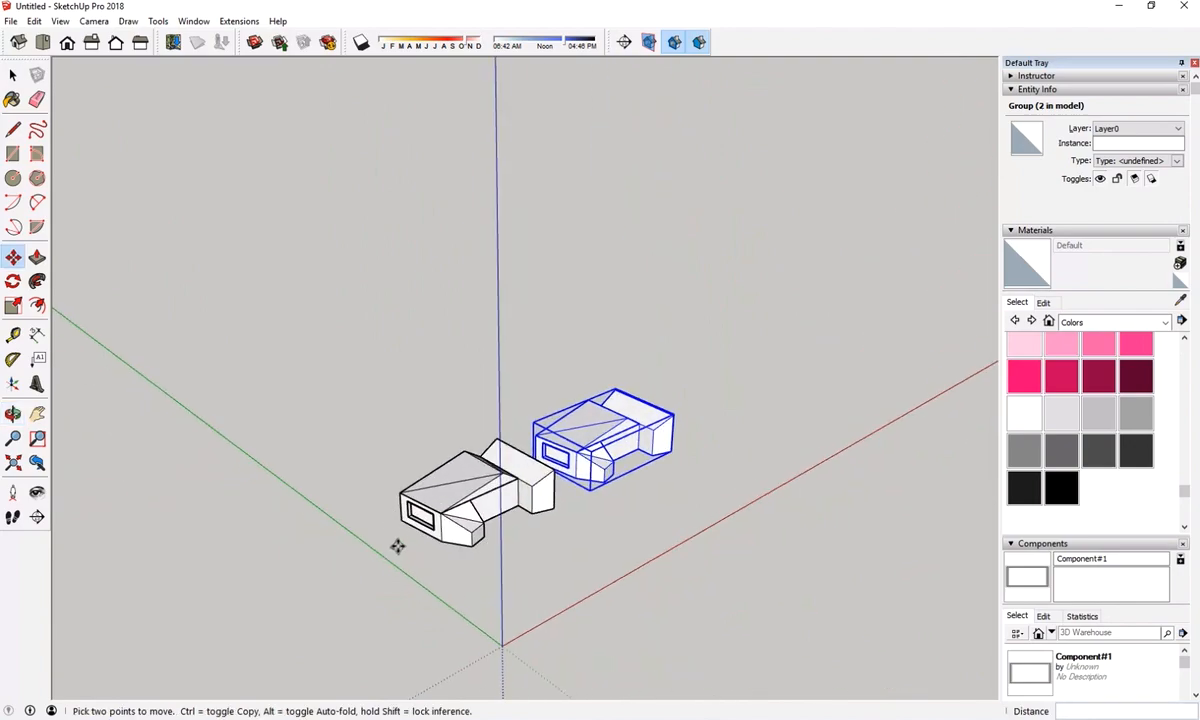
pyautogui.press('space')
# Select both building groups, combine them into one parent group and clear the selection
pyautogui.scroll(2, 700, 441)
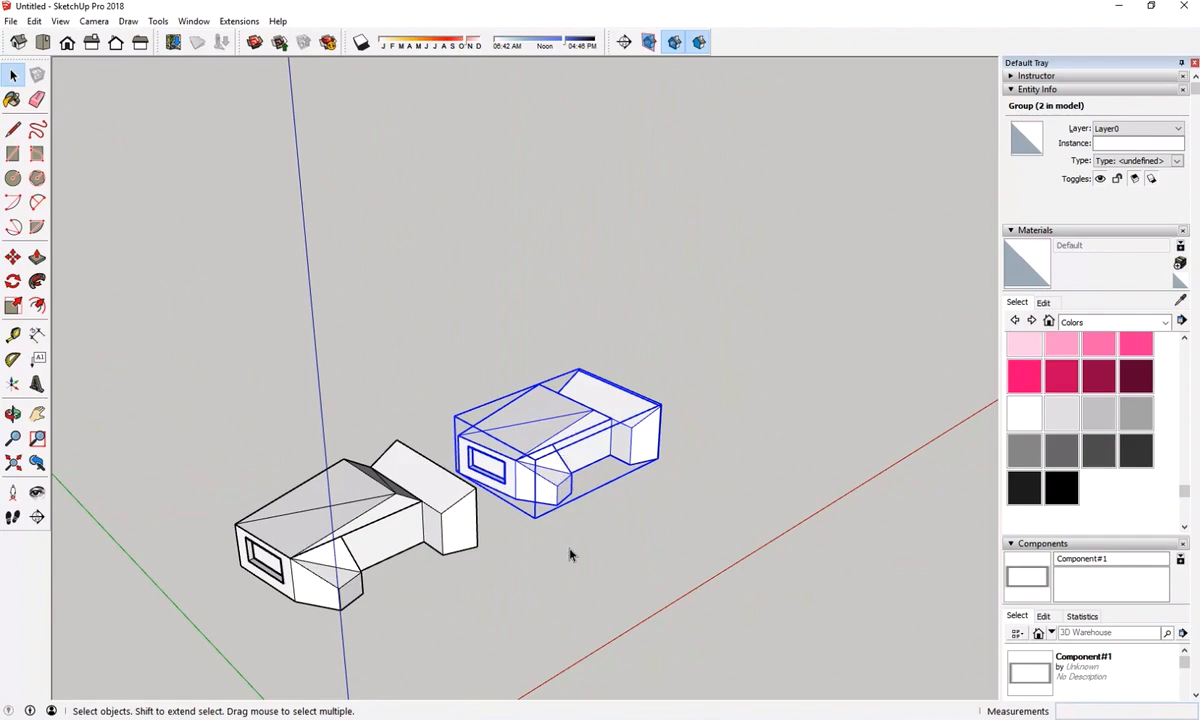
pyautogui.moveTo(730, 274); pyautogui.dragTo(186, 703)
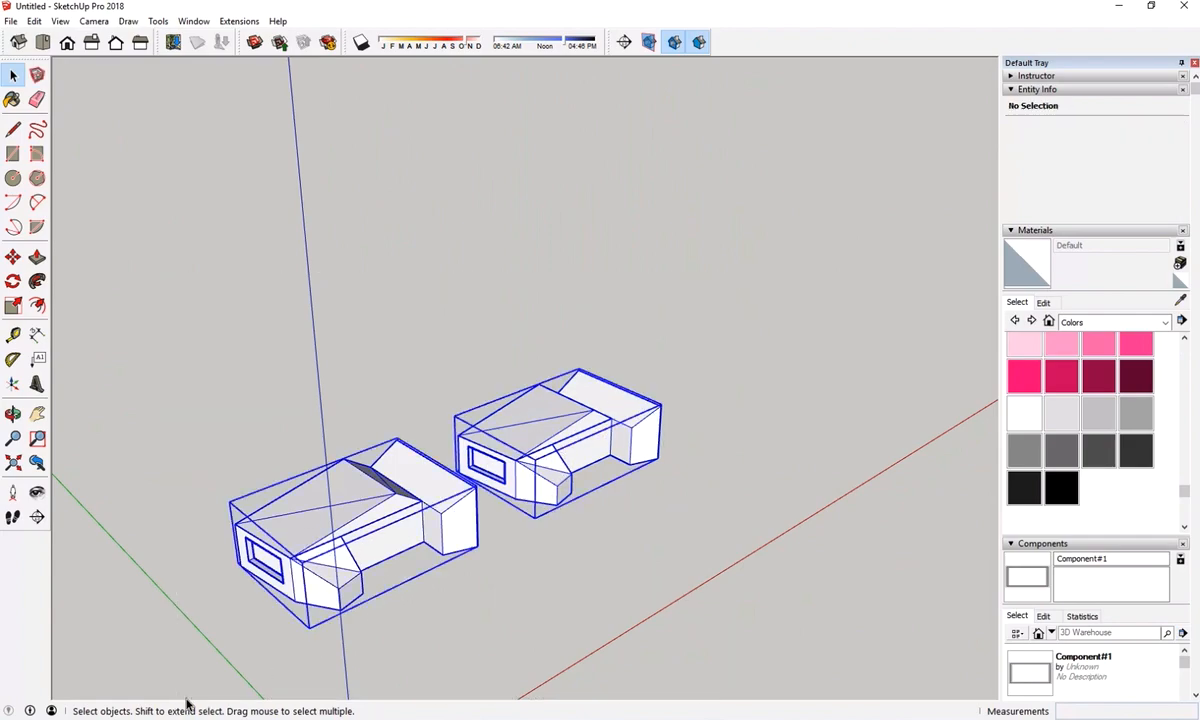
pyautogui.rightClick(350, 522)
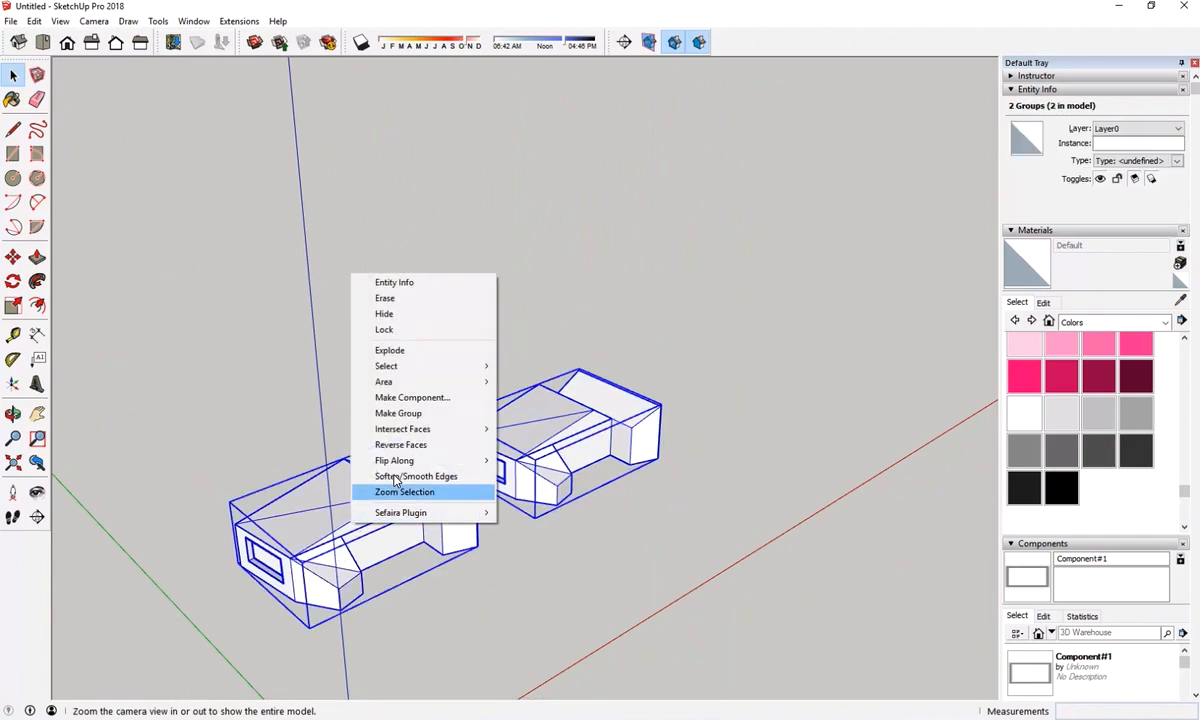
pyautogui.click(411, 414)
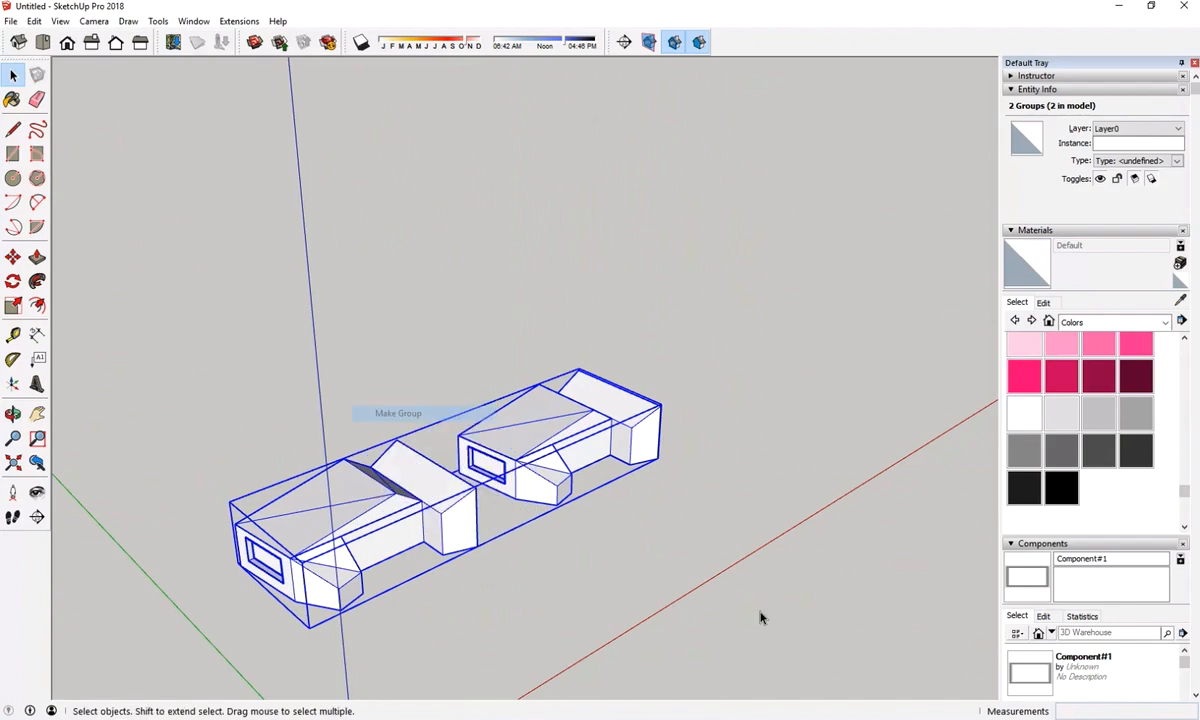
pyautogui.click(535, 547)
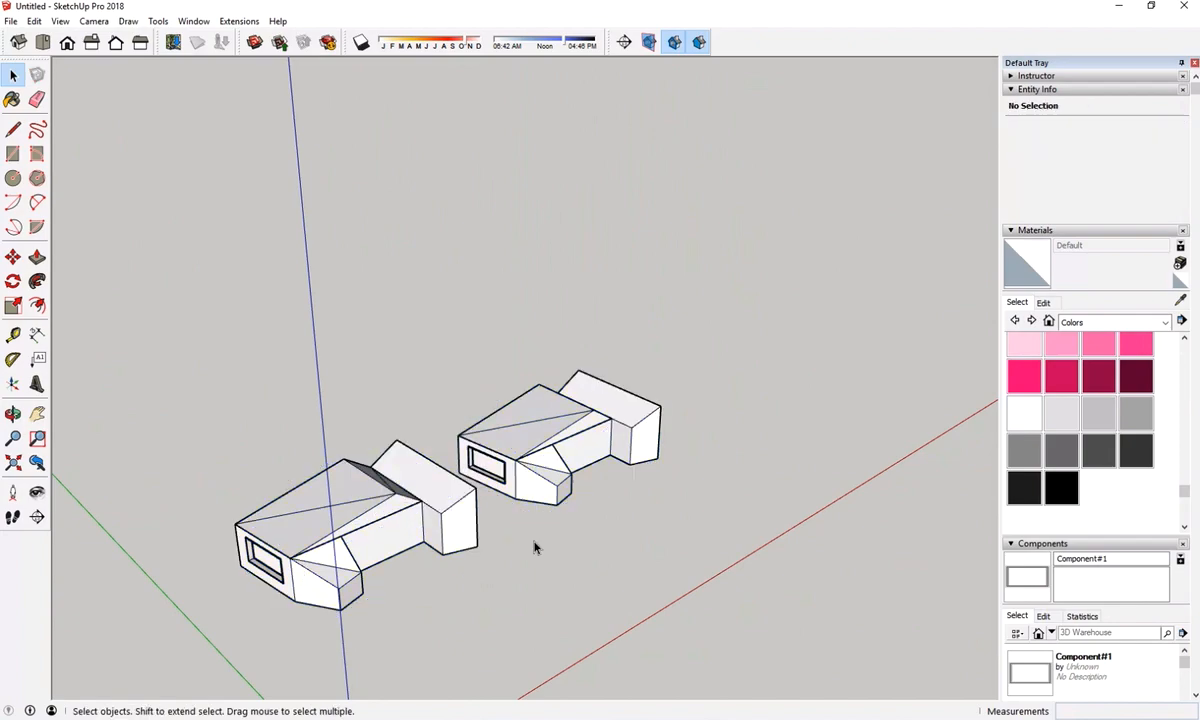
# Open the two-building parent group and open the original building's nested group inside it for editing
pyautogui.click(395, 472)
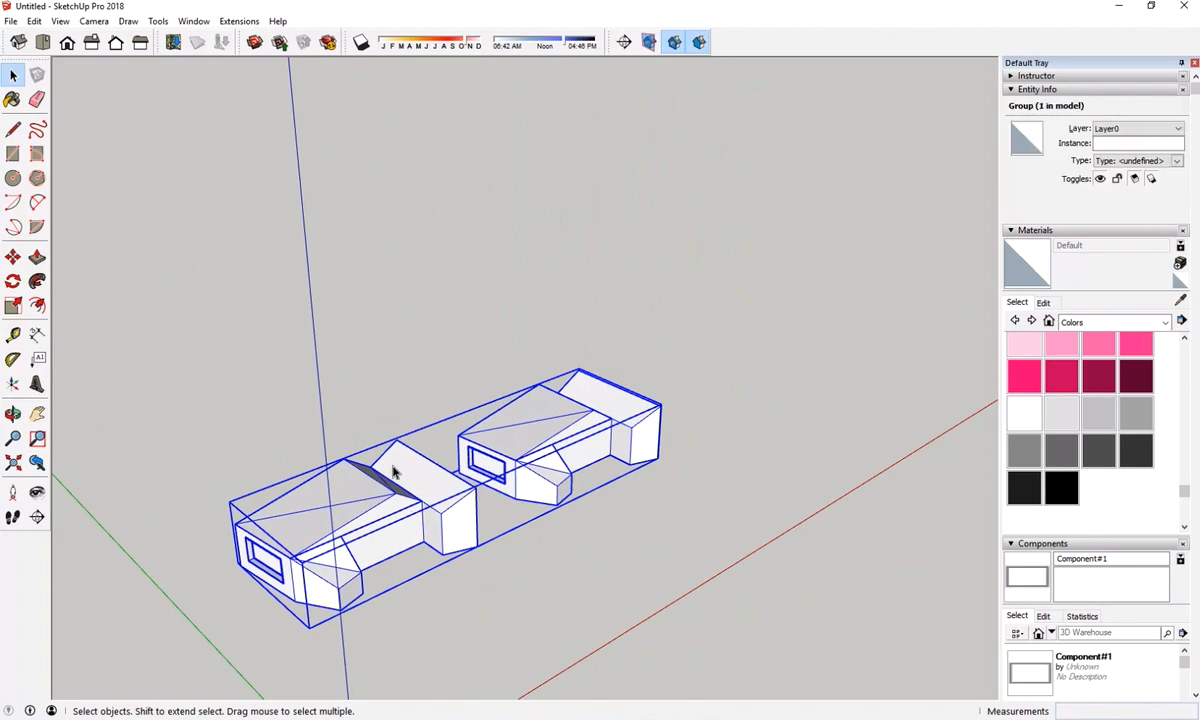
pyautogui.doubleClick(445, 485)
pyautogui.click(445, 485)
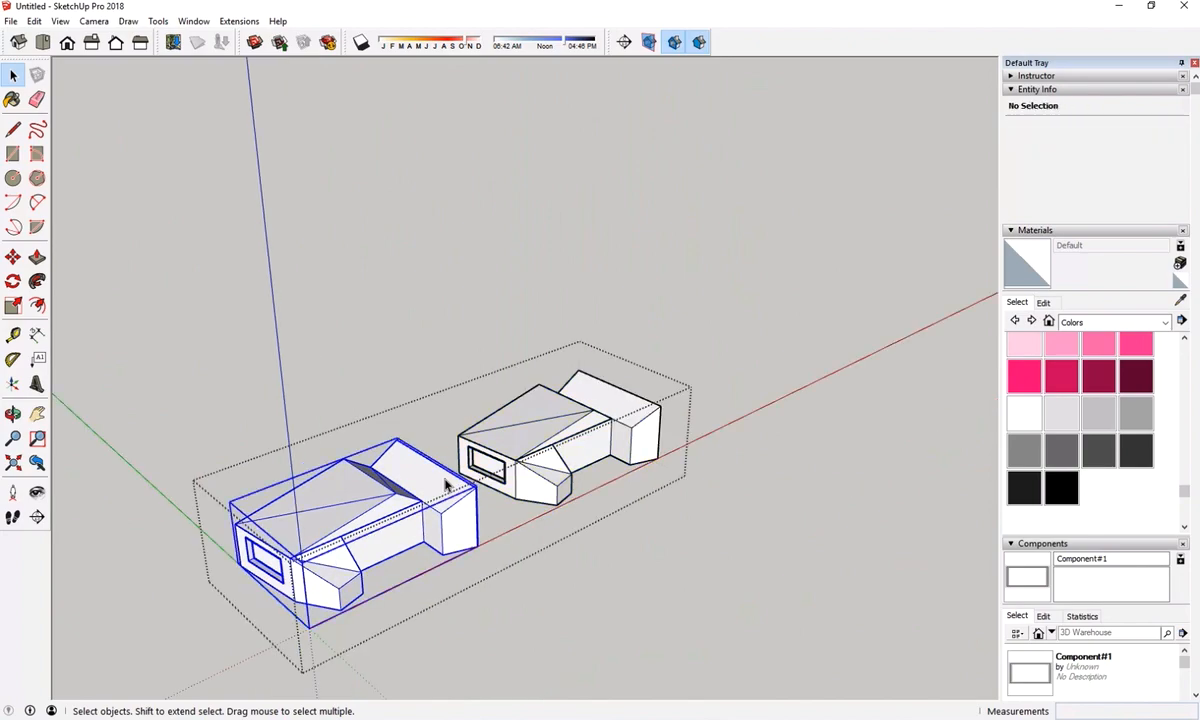
pyautogui.doubleClick(345, 503)
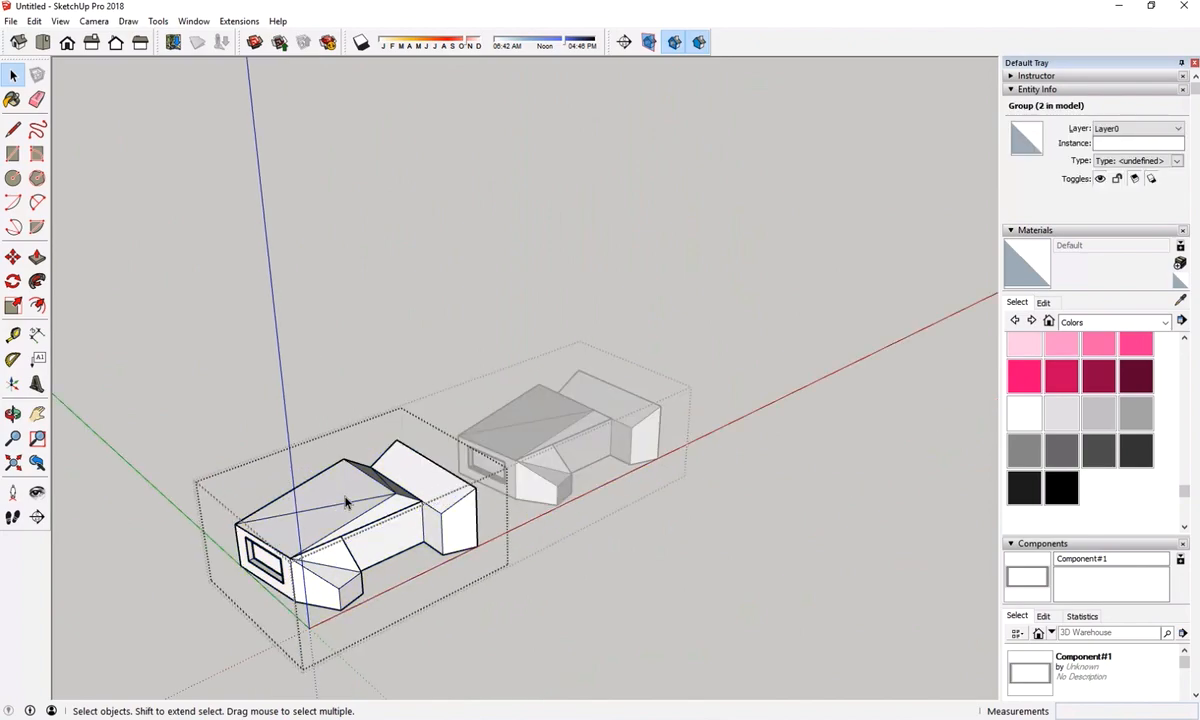